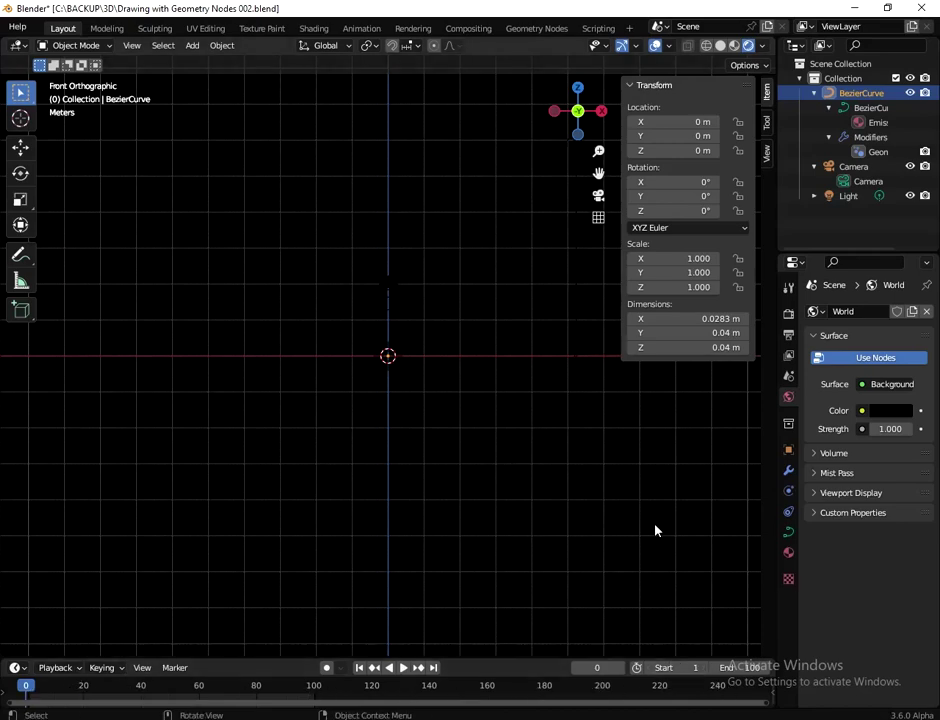
- Review the render, output and view layer property tabs
{"action": "left_click", "coordinate": [788, 313]}
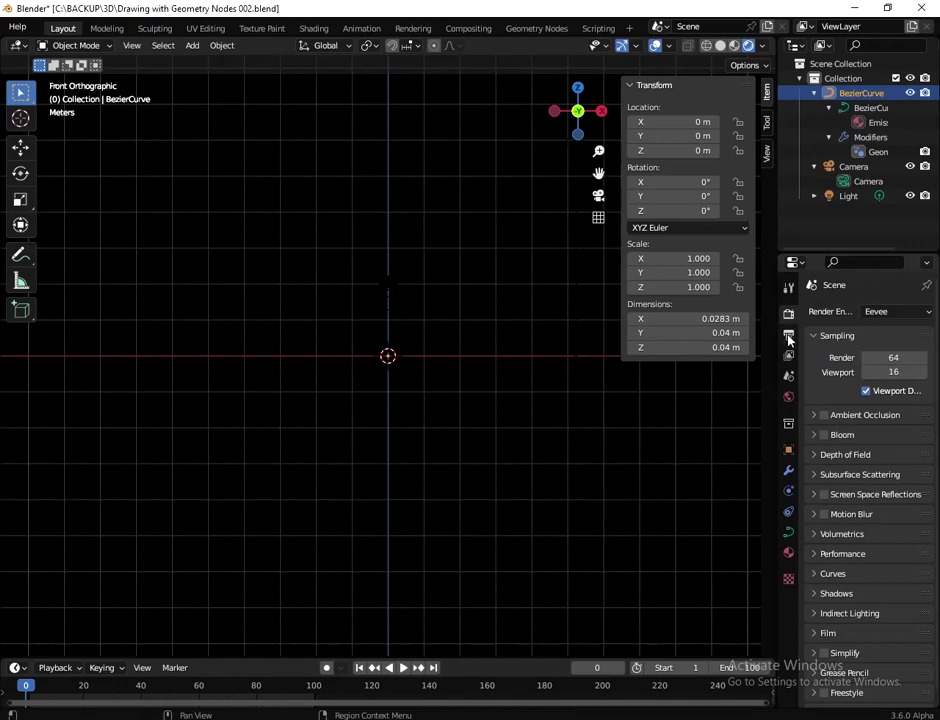
{"action": "left_click", "coordinate": [788, 336]}
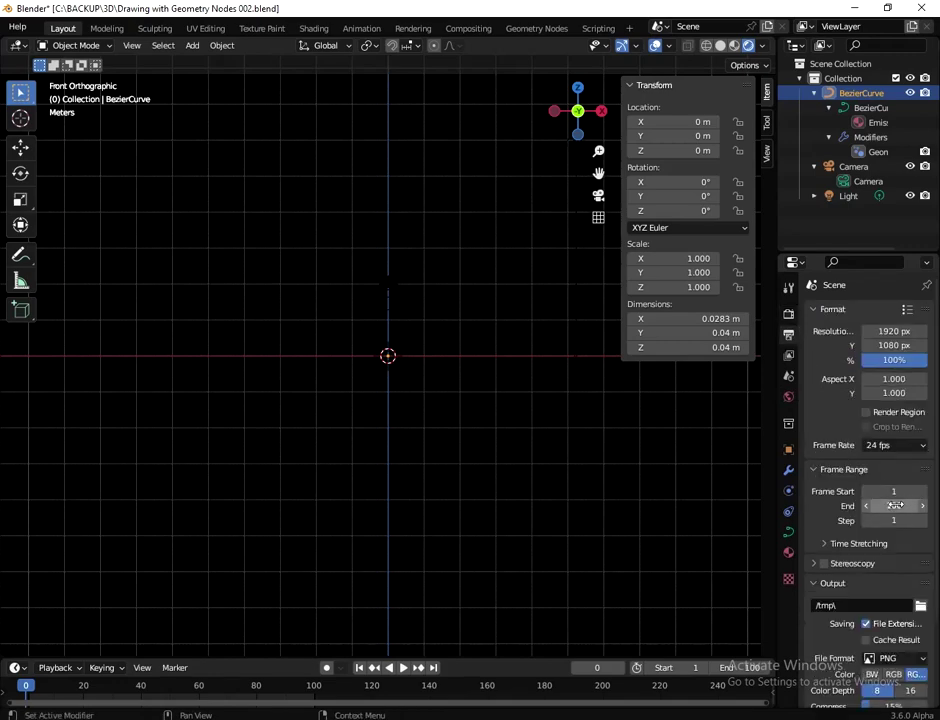
{"action": "left_click", "coordinate": [789, 357]}
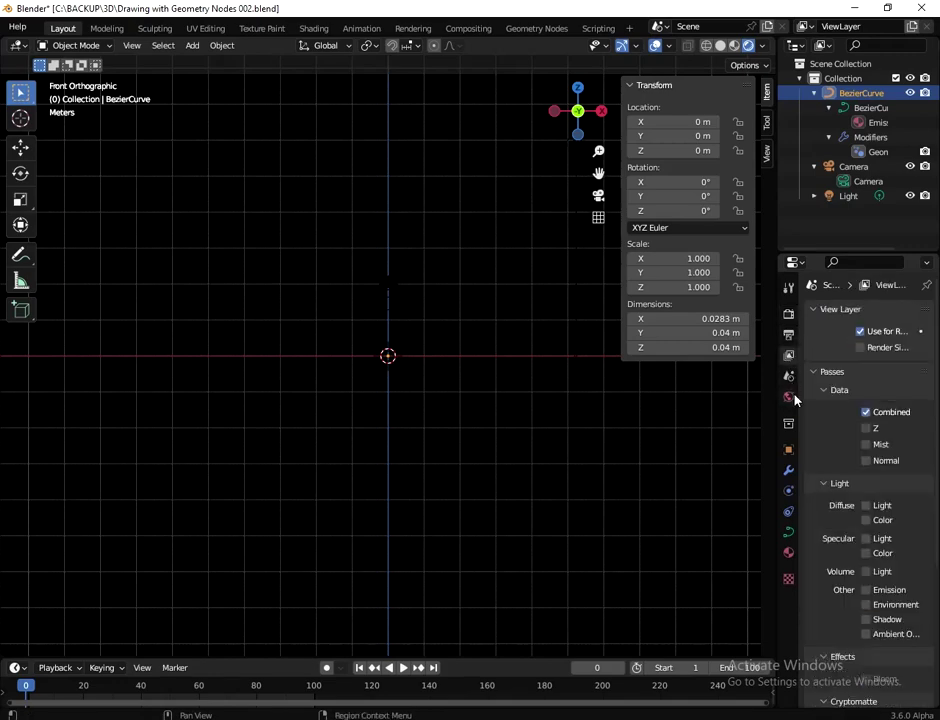
- Return to World settings and play the animation to watch the red rays repeat
{"action": "left_click", "coordinate": [788, 396]}
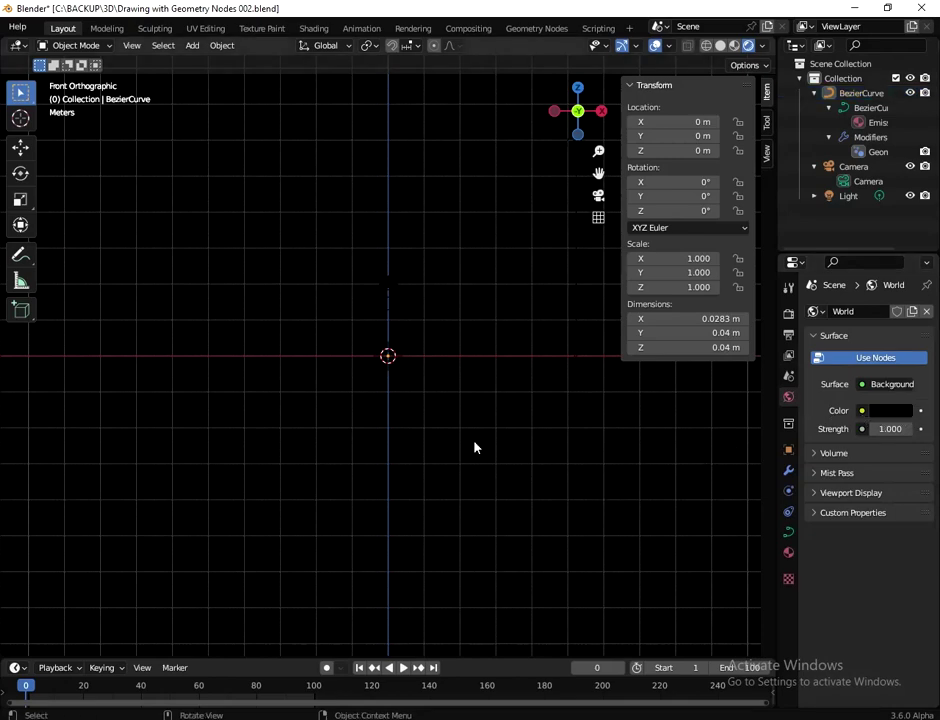
{"action": "key", "text": "space"}
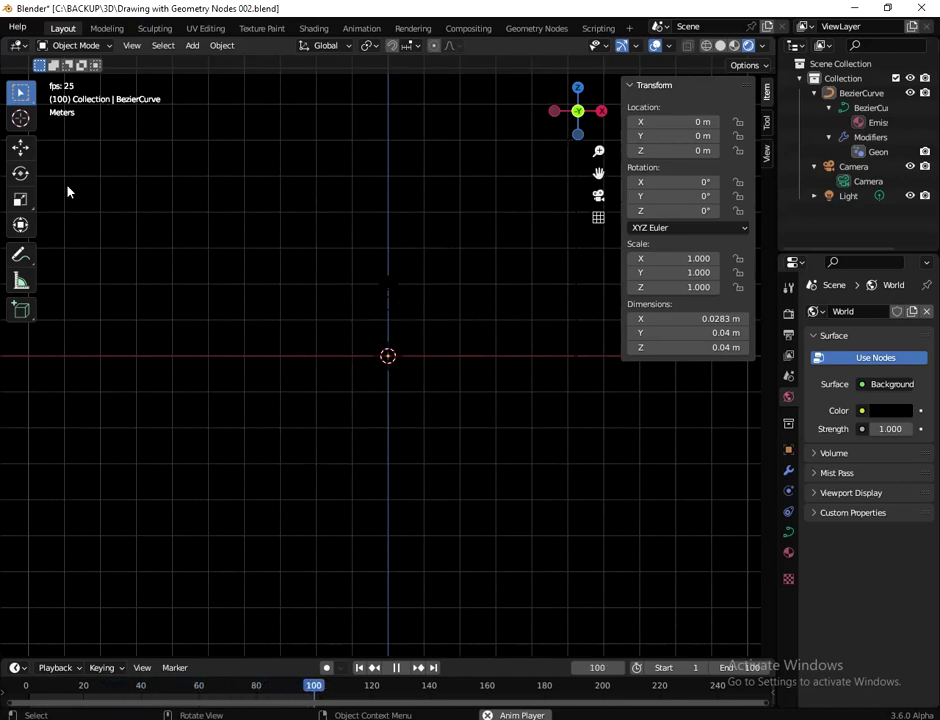
{"action": "left_click", "coordinate": [70, 46]}
- In Edit Mode, draw seven short strokes around the pattern, then stop playback at frame 29
{"action": "left_click", "coordinate": [74, 78]}
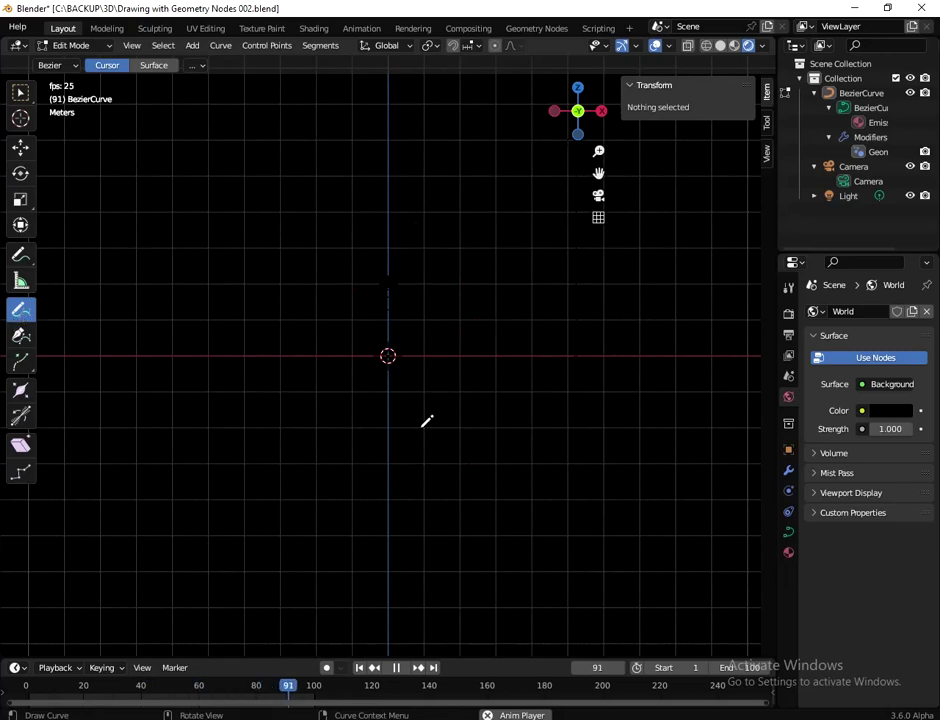
{"action": "left_click_drag", "start_coordinate": [513, 421], "coordinate": [478, 467]}
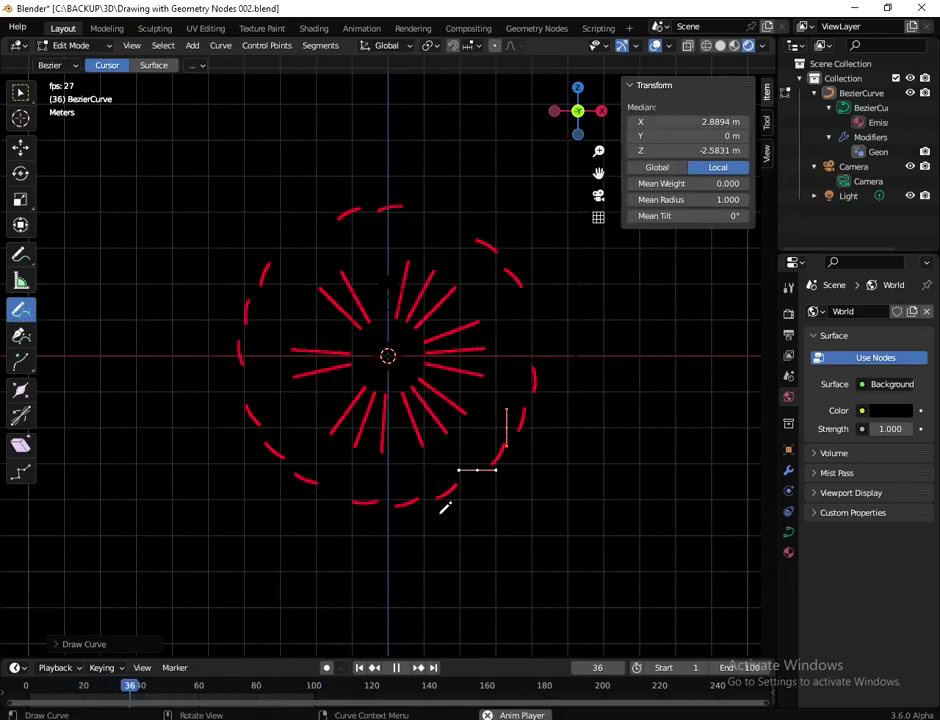
{"action": "left_click_drag", "start_coordinate": [222, 326], "coordinate": [240, 290]}
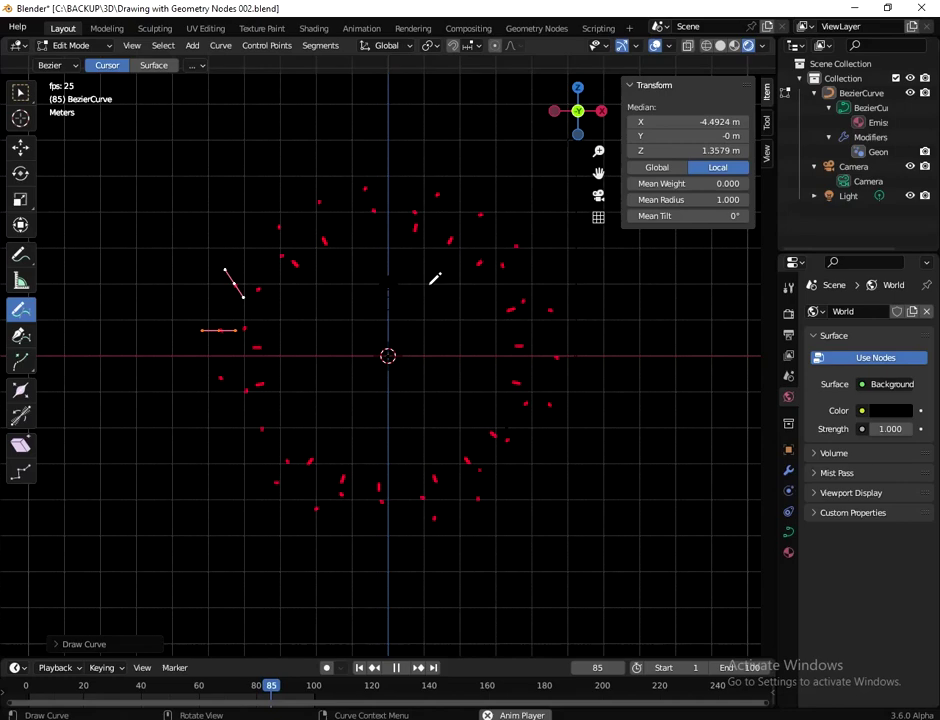
{"action": "mouse_move", "coordinate": [443, 268]}
{"action": "left_mouse_down"}
{"action": "mouse_move", "coordinate": [488, 333]}
{"action": "mouse_move", "coordinate": [528, 329]}
{"action": "left_mouse_up"}
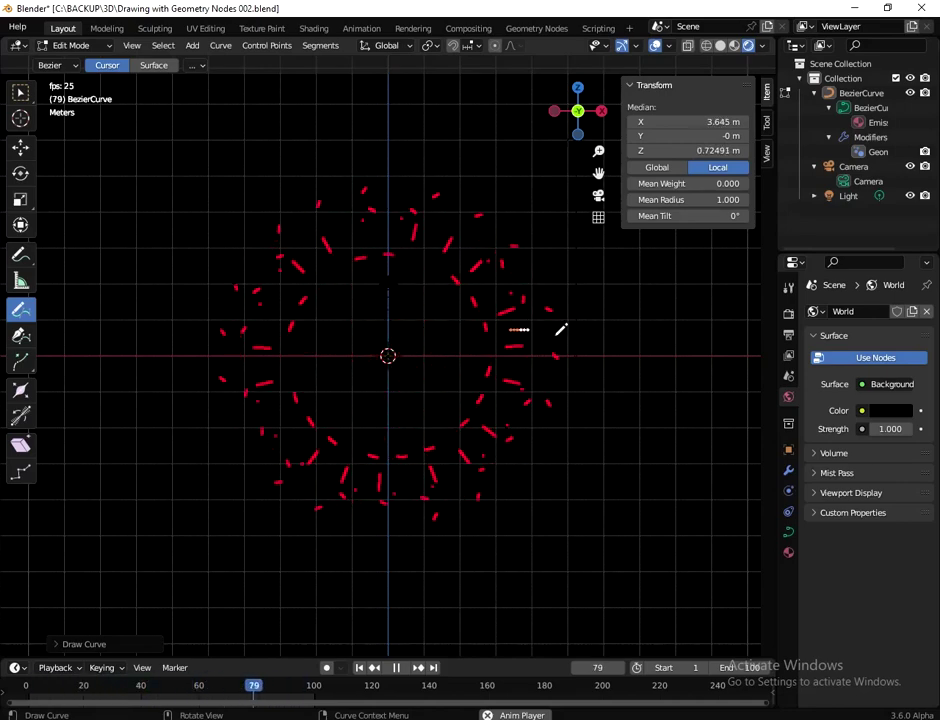
{"action": "left_click_drag", "start_coordinate": [495, 212], "coordinate": [516, 228]}
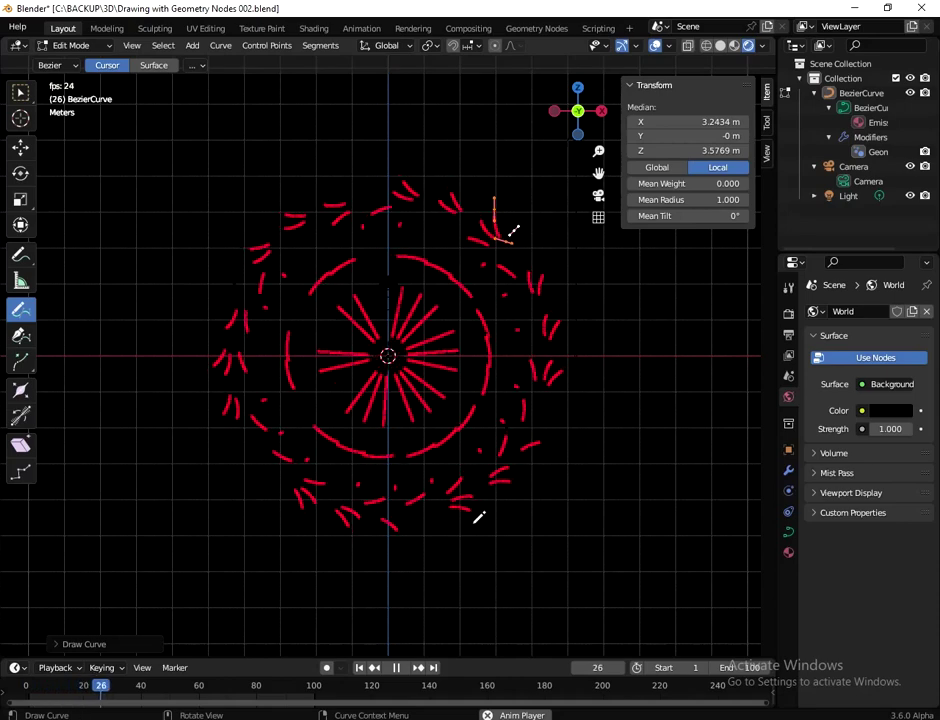
{"action": "left_click_drag", "start_coordinate": [466, 540], "coordinate": [430, 545]}
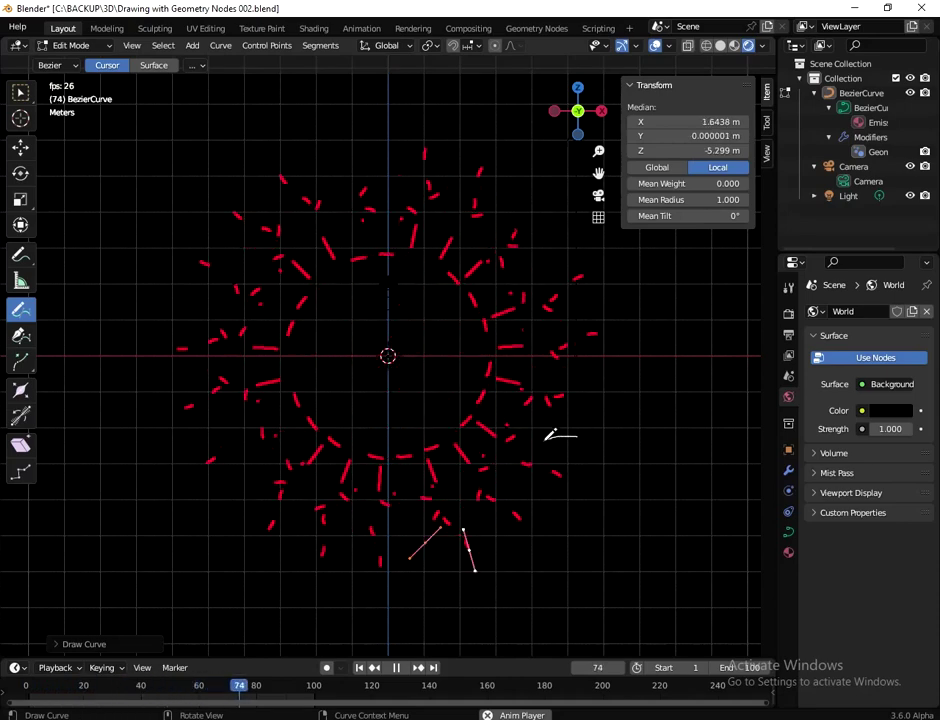
{"action": "left_click_drag", "start_coordinate": [577, 437], "coordinate": [543, 442]}
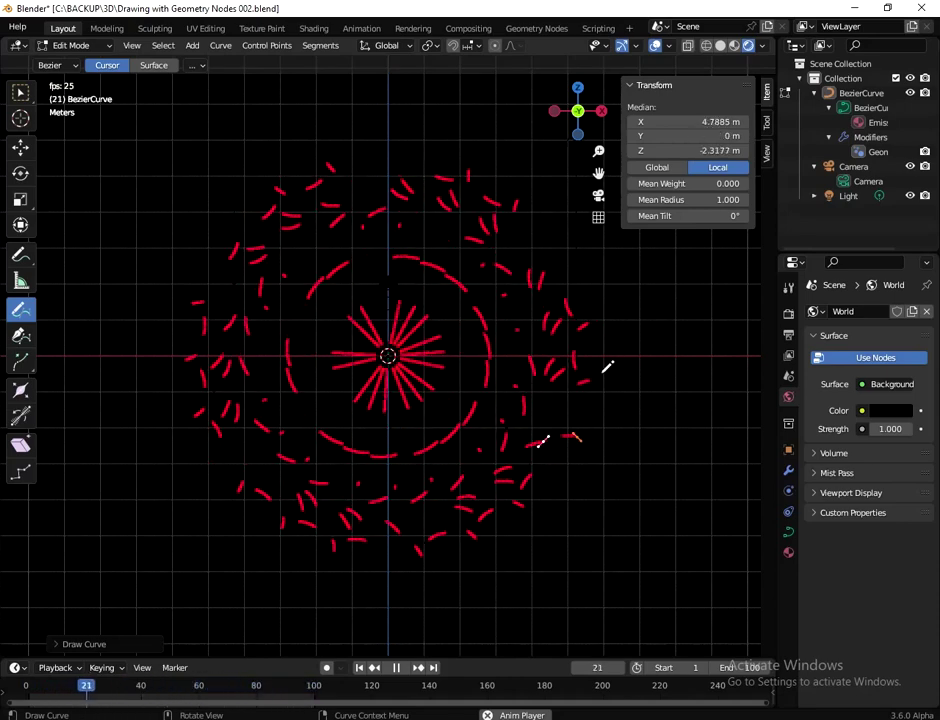
{"action": "left_click_drag", "start_coordinate": [540, 251], "coordinate": [528, 246]}
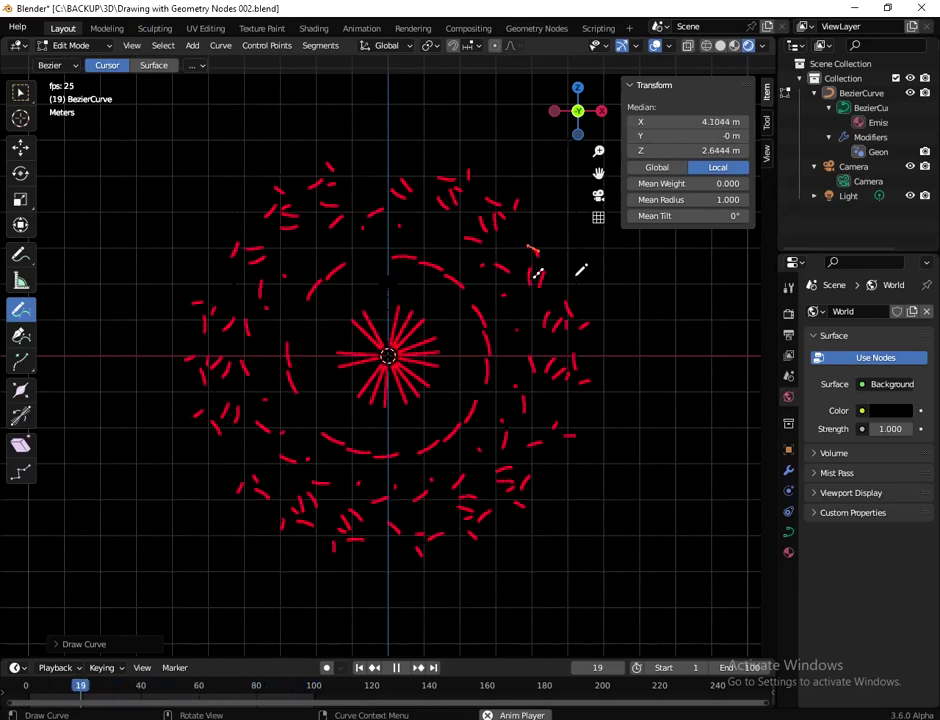
{"action": "key", "text": "space"}
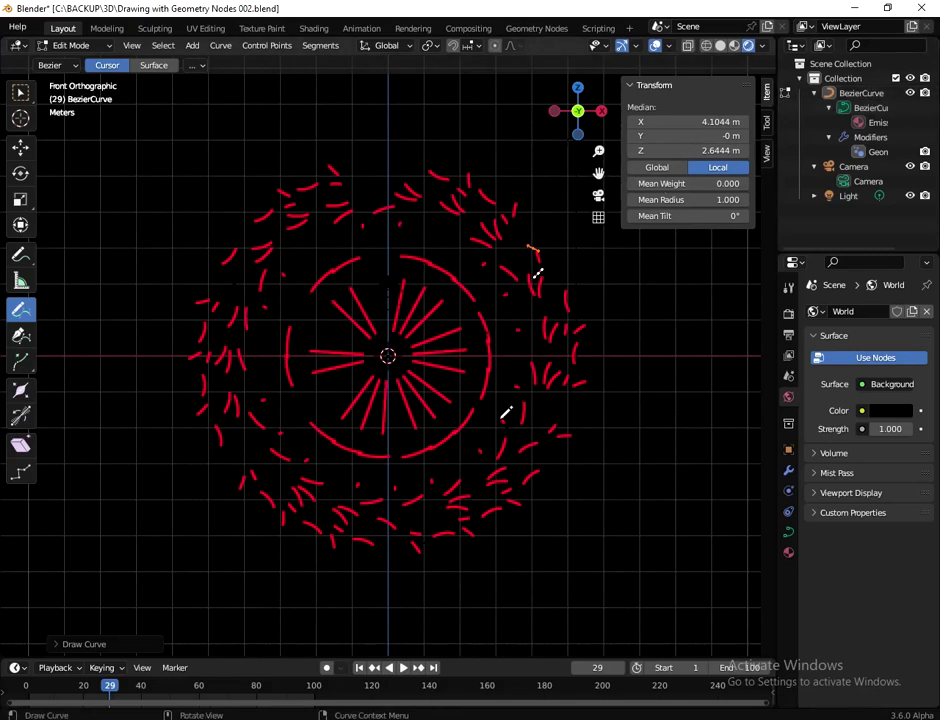
{"action": "left_click", "coordinate": [530, 30]}
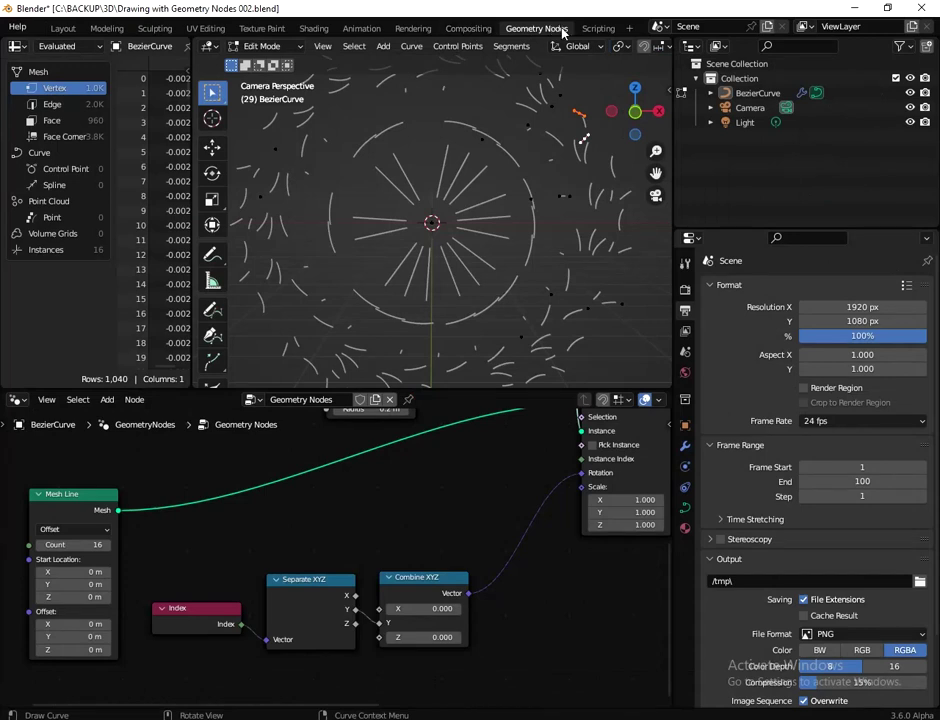
{"action": "left_click", "coordinate": [757, 92]}
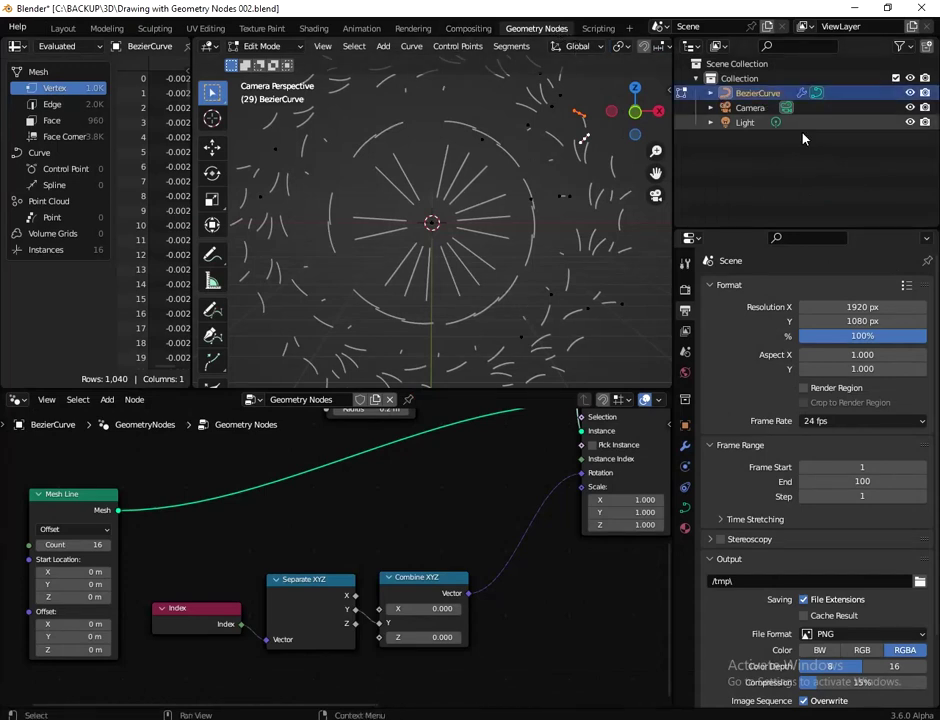
{"action": "scroll", "coordinate": [355, 472], "scroll_direction": "up", "scroll_amount": 1}
{"action": "scroll", "coordinate": [357, 487], "scroll_direction": "down", "scroll_amount": 2}
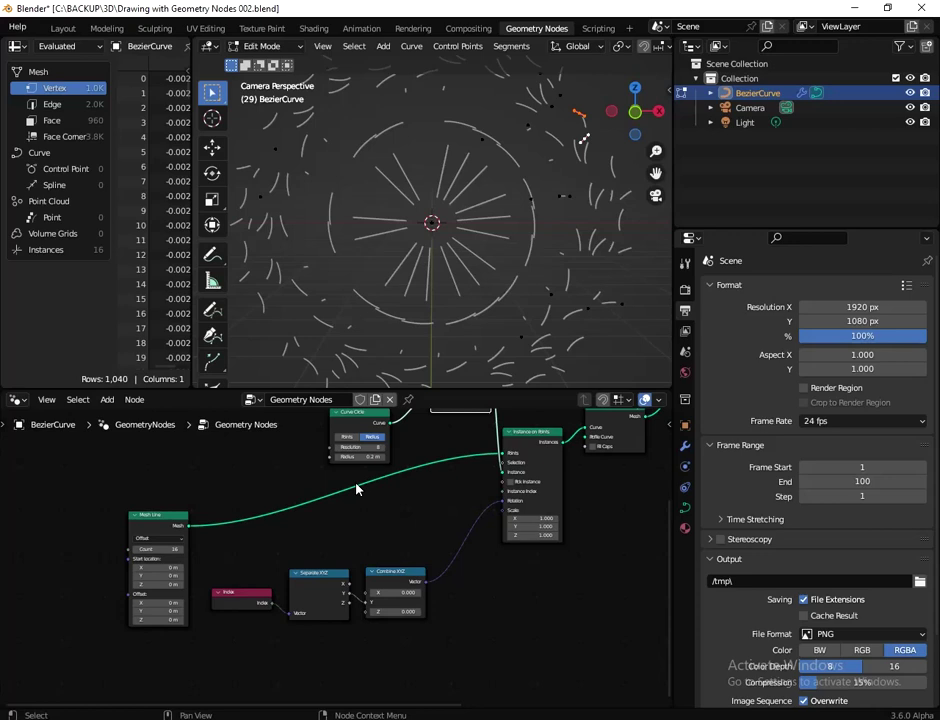
{"action": "middle_click_drag", "start_coordinate": [357, 487], "coordinate": [369, 613]}
{"action": "scroll", "coordinate": [308, 620], "scroll_direction": "up", "scroll_amount": 1}
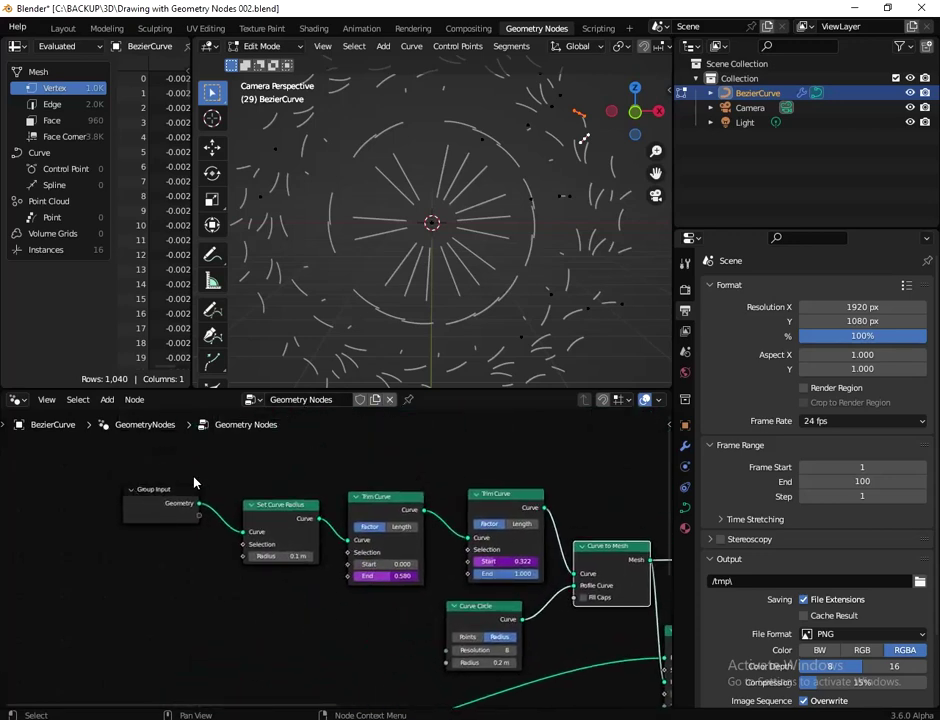
{"action": "left_click", "coordinate": [157, 497]}
{"action": "middle_click_drag", "start_coordinate": [337, 472], "coordinate": [252, 474]}
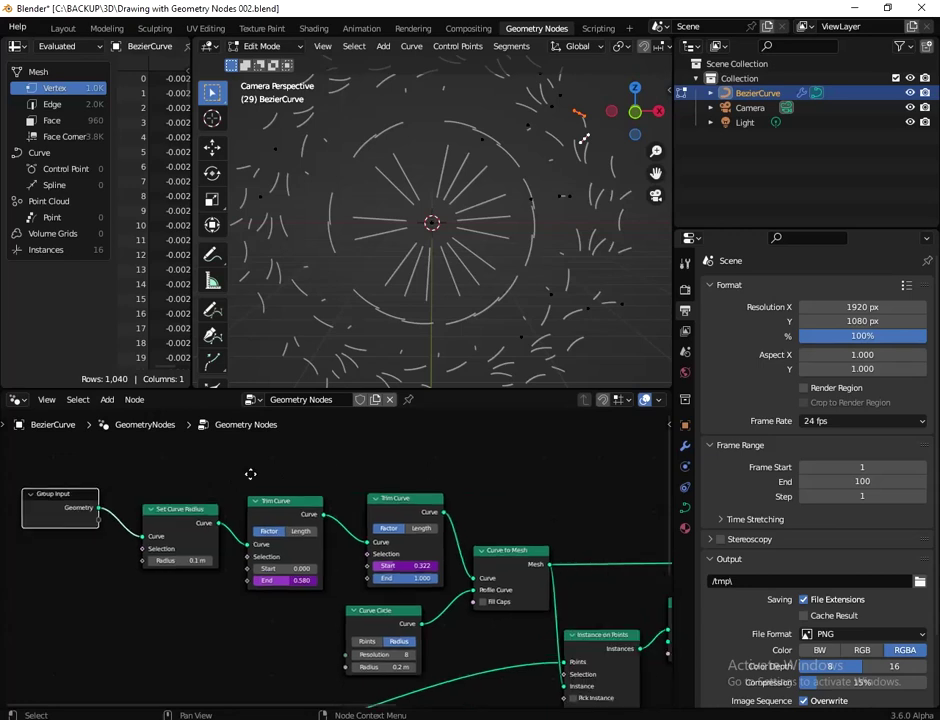
{"action": "middle_click_drag", "start_coordinate": [386, 480], "coordinate": [245, 497]}
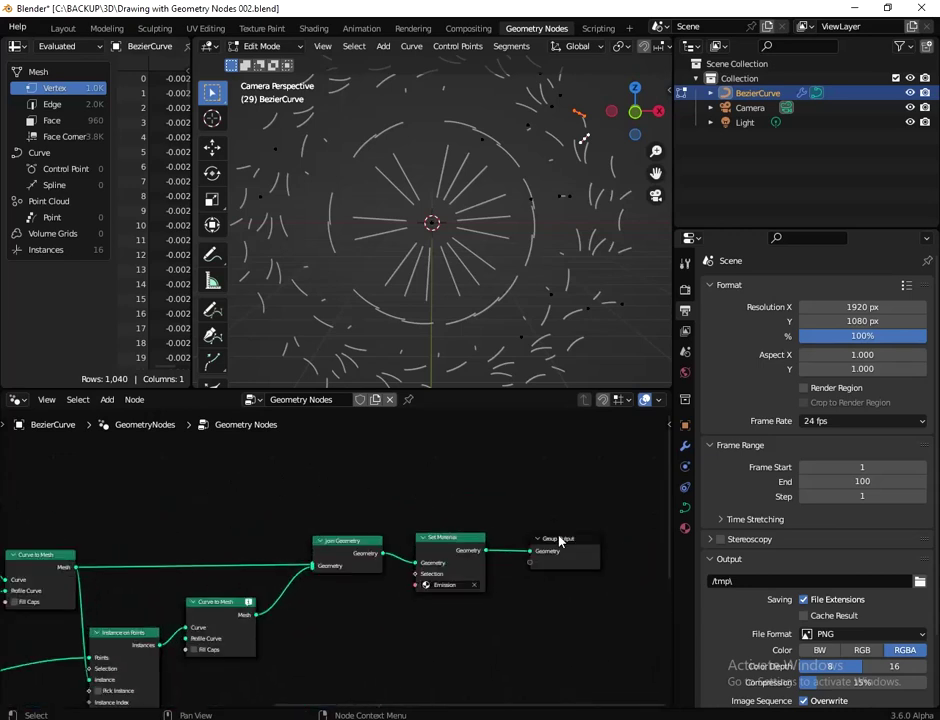
{"action": "mouse_move", "coordinate": [360, 497]}
{"action": "middle_mouse_down"}
{"action": "mouse_move", "coordinate": [489, 501]}
{"action": "mouse_move", "coordinate": [21, 487]}
{"action": "middle_mouse_up"}
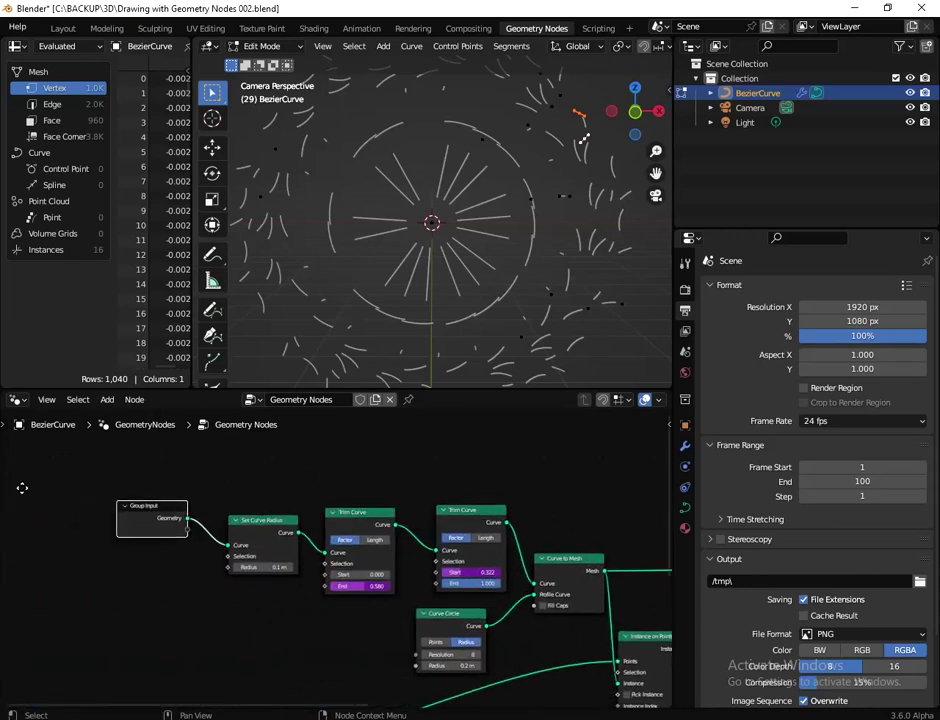
{"action": "scroll", "coordinate": [378, 487], "scroll_direction": "up", "scroll_amount": 2}
{"action": "scroll", "coordinate": [355, 495], "scroll_direction": "up", "scroll_amount": 1}
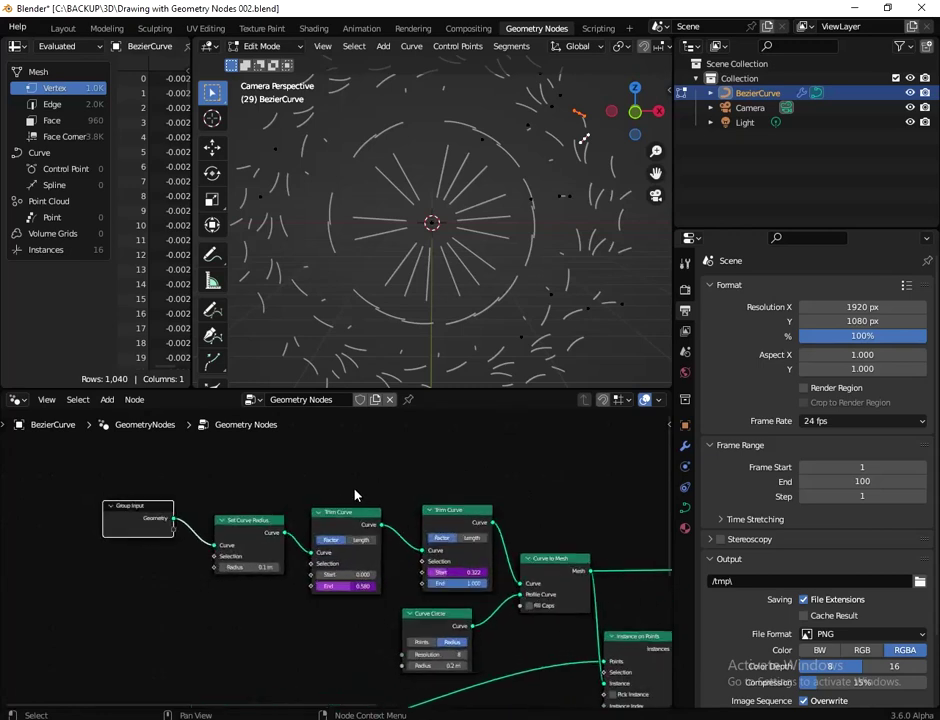
{"action": "scroll", "coordinate": [266, 457], "scroll_direction": "up", "scroll_amount": 1}
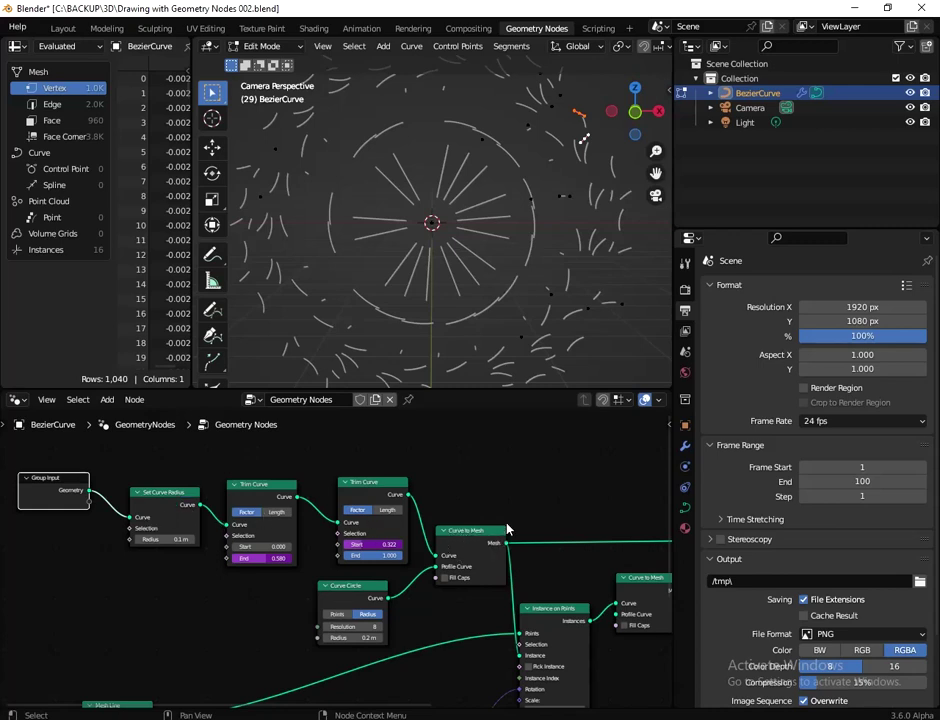
{"action": "scroll", "coordinate": [399, 489], "scroll_direction": "up", "scroll_amount": 2}
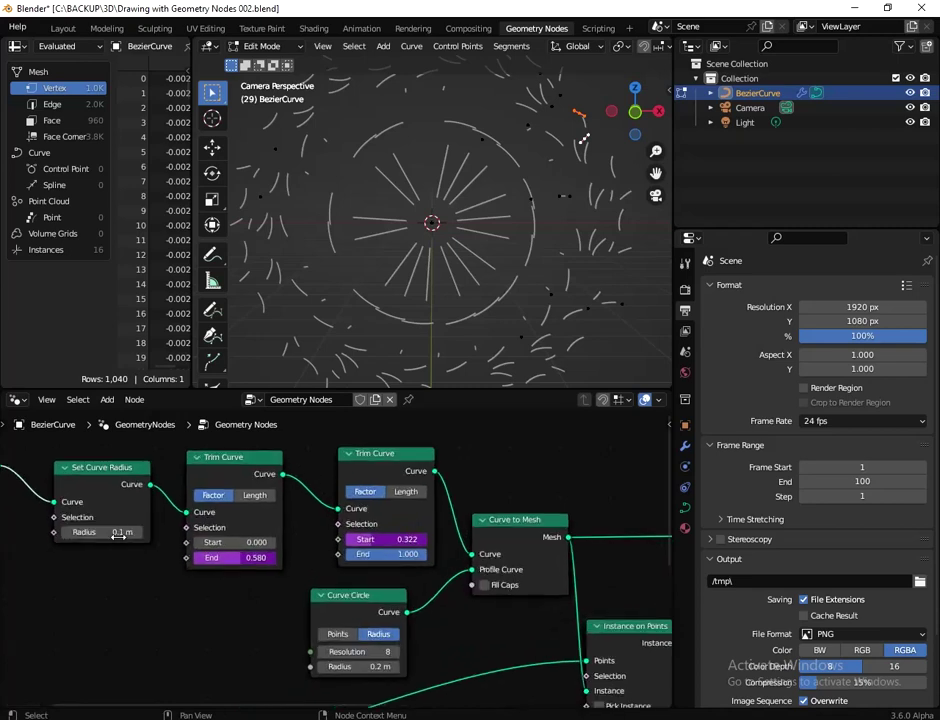
{"action": "scroll", "coordinate": [103, 493], "scroll_direction": "down", "scroll_amount": 1}
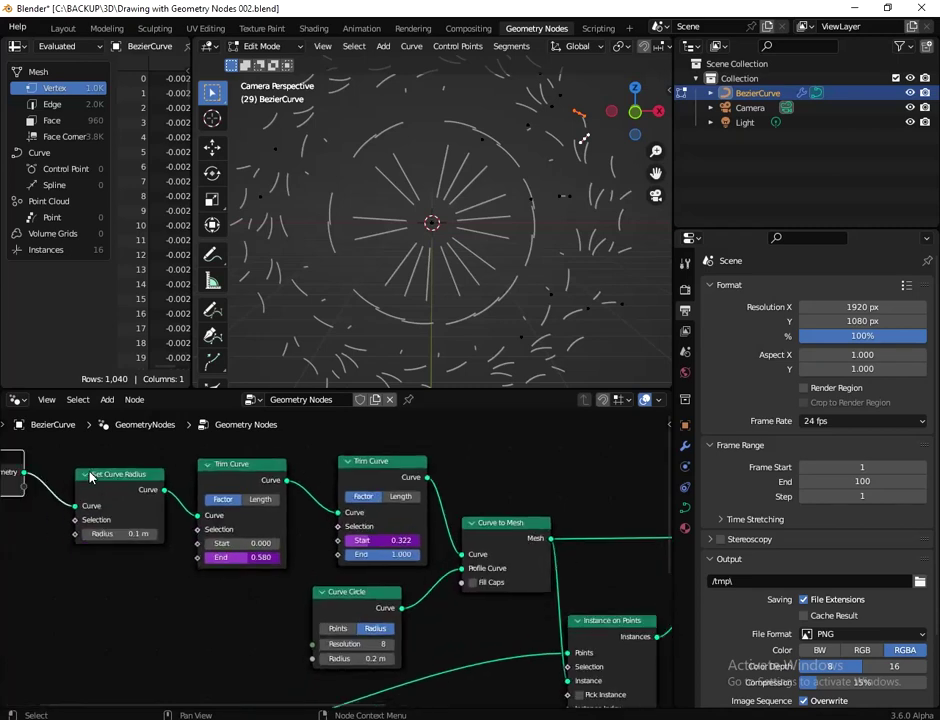
{"action": "left_click", "coordinate": [120, 484]}
{"action": "scroll", "coordinate": [529, 510], "scroll_direction": "down", "scroll_amount": 2}
{"action": "mouse_move", "coordinate": [529, 510]}
{"action": "middle_mouse_down"}
{"action": "mouse_move", "coordinate": [503, 466]}
{"action": "mouse_move", "coordinate": [480, 475]}
{"action": "middle_mouse_up"}
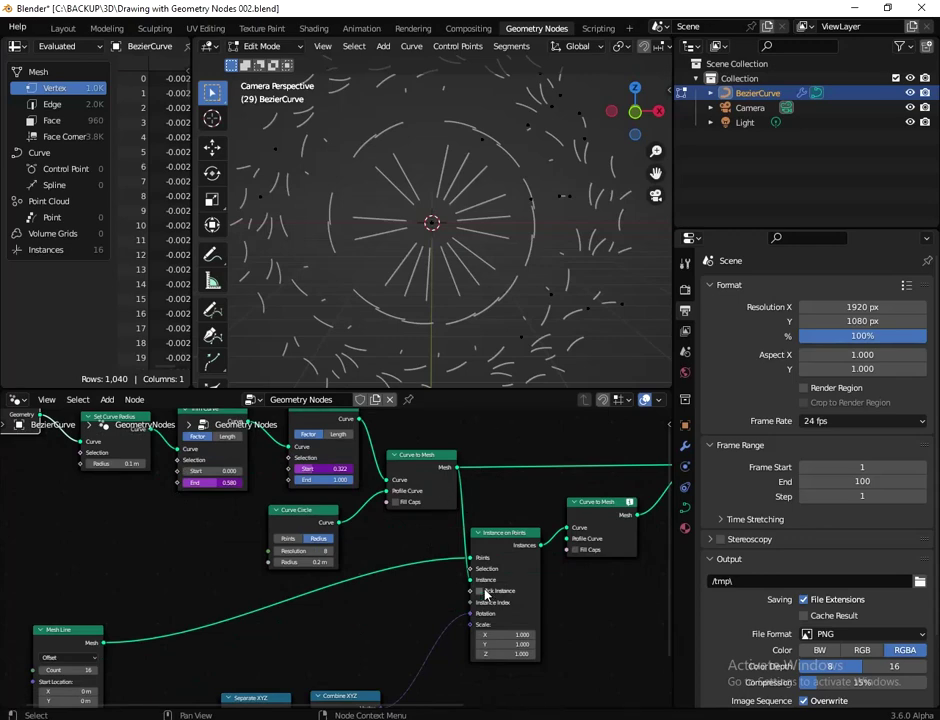
{"action": "scroll", "coordinate": [513, 571], "scroll_direction": "up", "scroll_amount": 2}
{"action": "left_click_drag", "start_coordinate": [545, 540], "coordinate": [545, 548]}
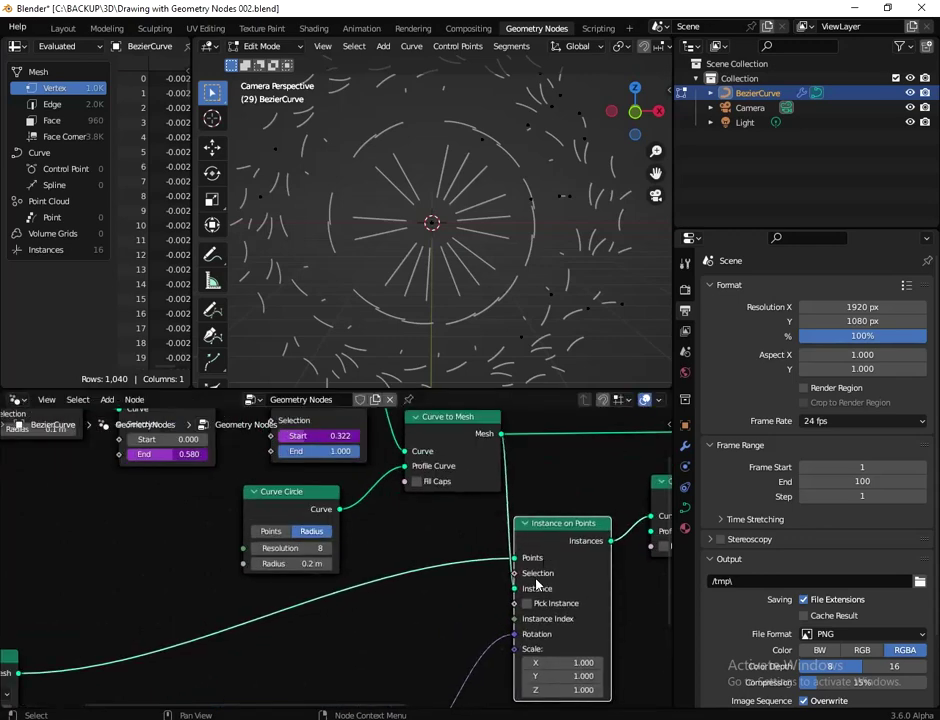
{"action": "scroll", "coordinate": [434, 590], "scroll_direction": "down", "scroll_amount": 2}
{"action": "middle_click_drag", "start_coordinate": [434, 590], "coordinate": [438, 529]}
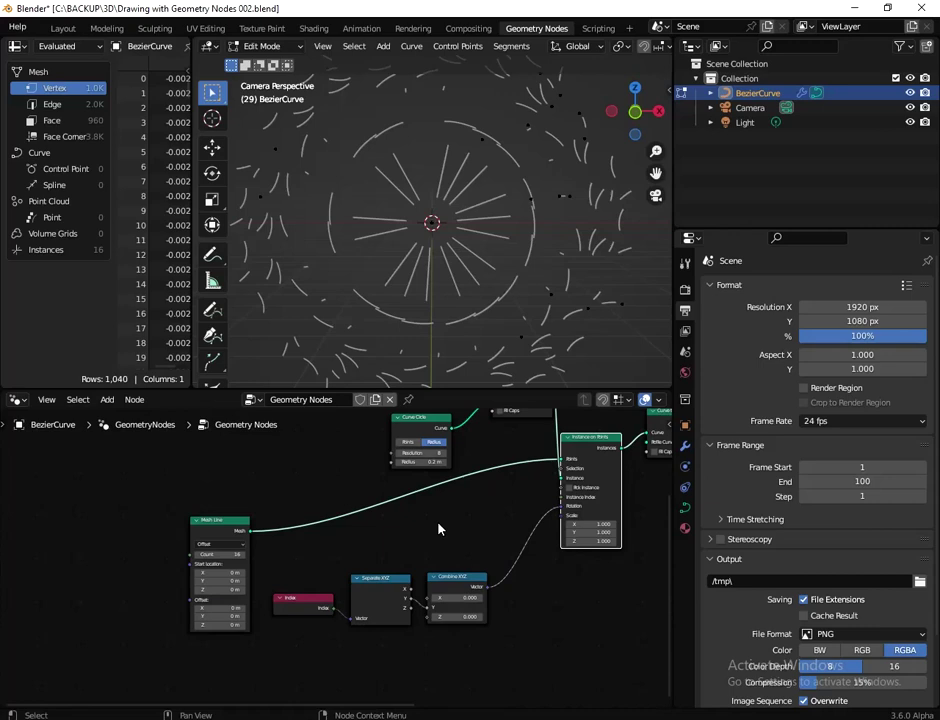
{"action": "scroll", "coordinate": [398, 546], "scroll_direction": "up", "scroll_amount": 1}
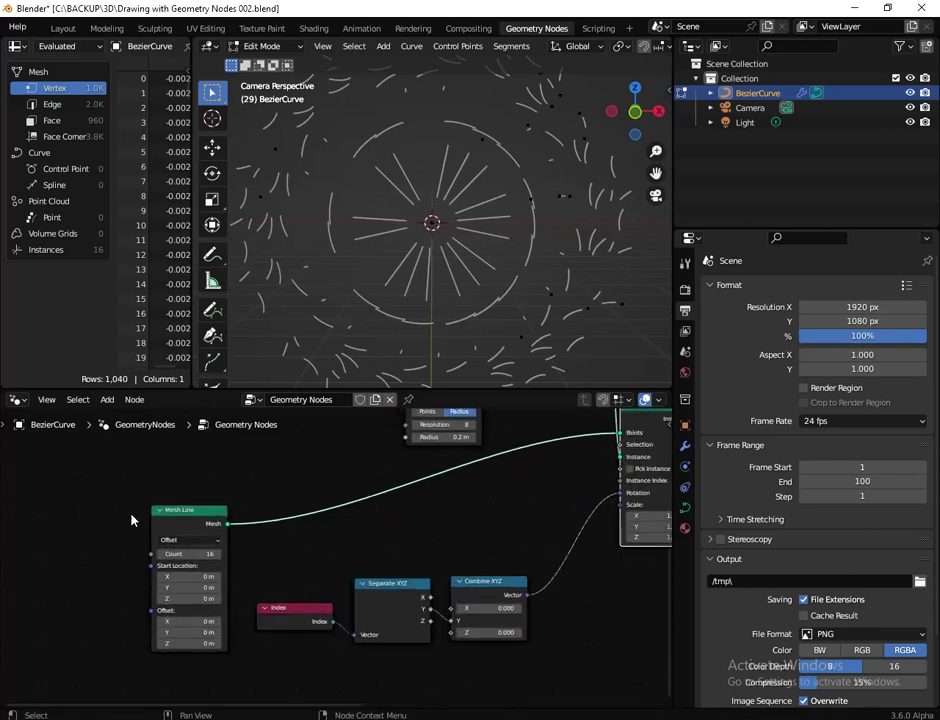
{"action": "scroll", "coordinate": [330, 550], "scroll_direction": "up", "scroll_amount": 1}
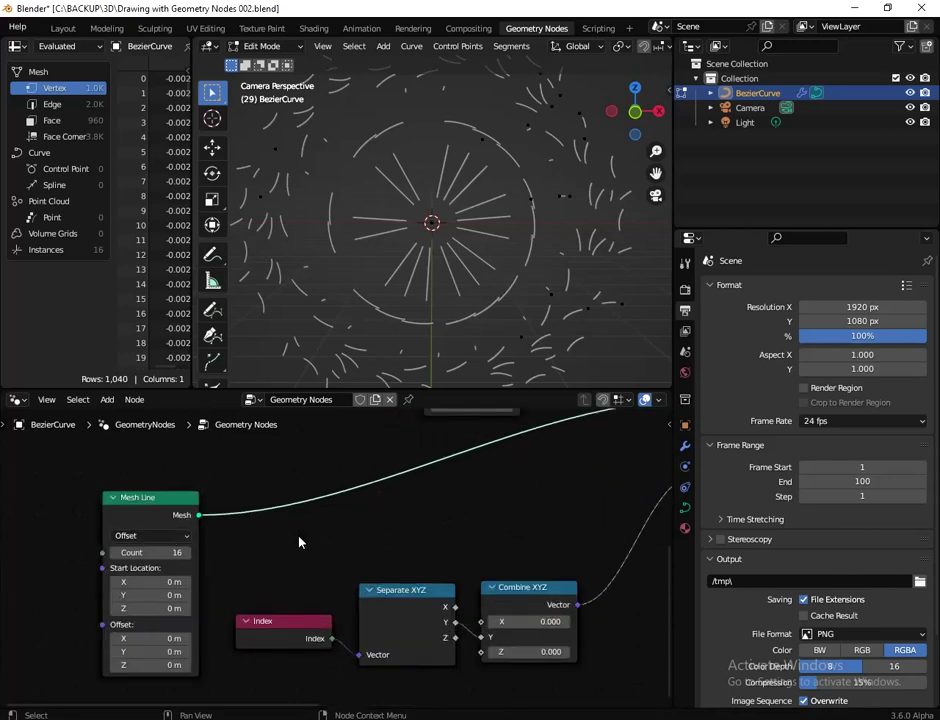
{"action": "scroll", "coordinate": [298, 542], "scroll_direction": "down", "scroll_amount": 2}
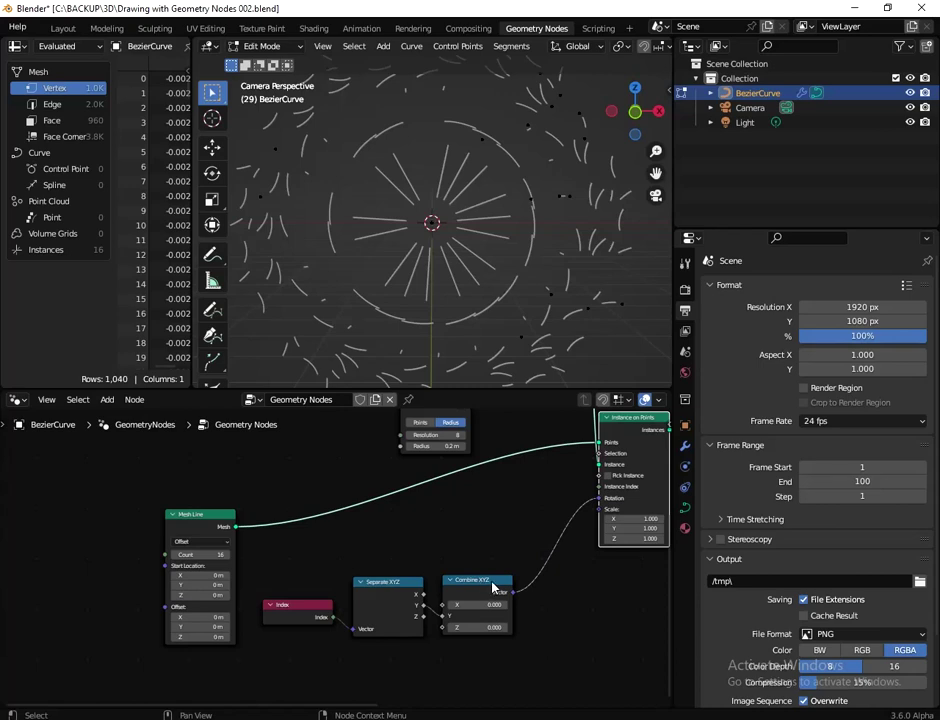
{"action": "scroll", "coordinate": [445, 515], "scroll_direction": "up", "scroll_amount": 3}
{"action": "middle_click_drag", "start_coordinate": [470, 530], "coordinate": [319, 511]}
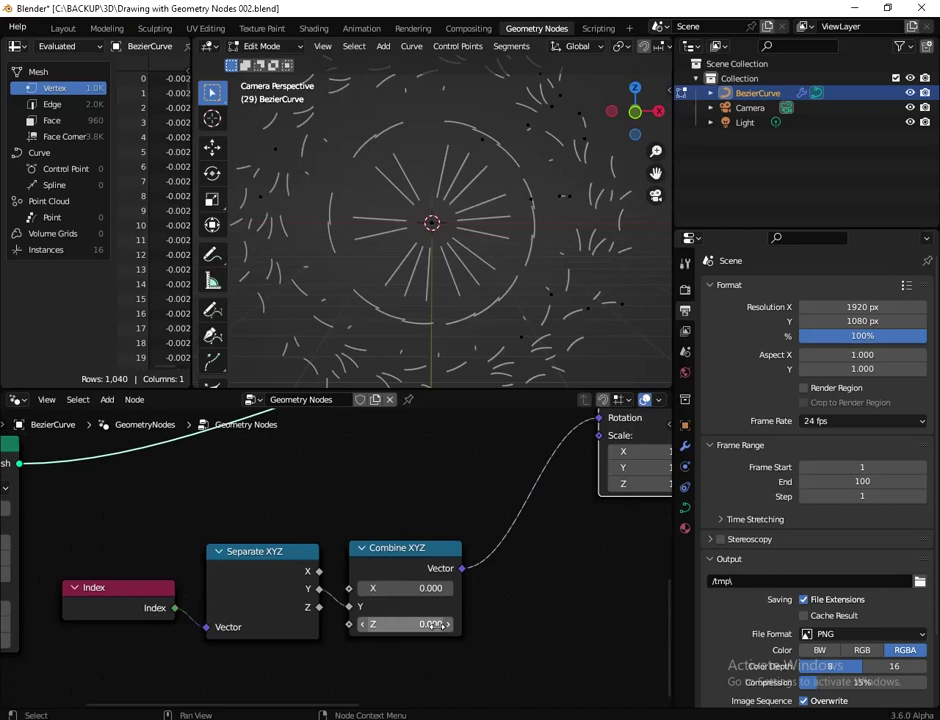
{"action": "scroll", "coordinate": [487, 506], "scroll_direction": "down", "scroll_amount": 4}
{"action": "scroll", "coordinate": [487, 506], "scroll_direction": "up", "scroll_amount": 2}
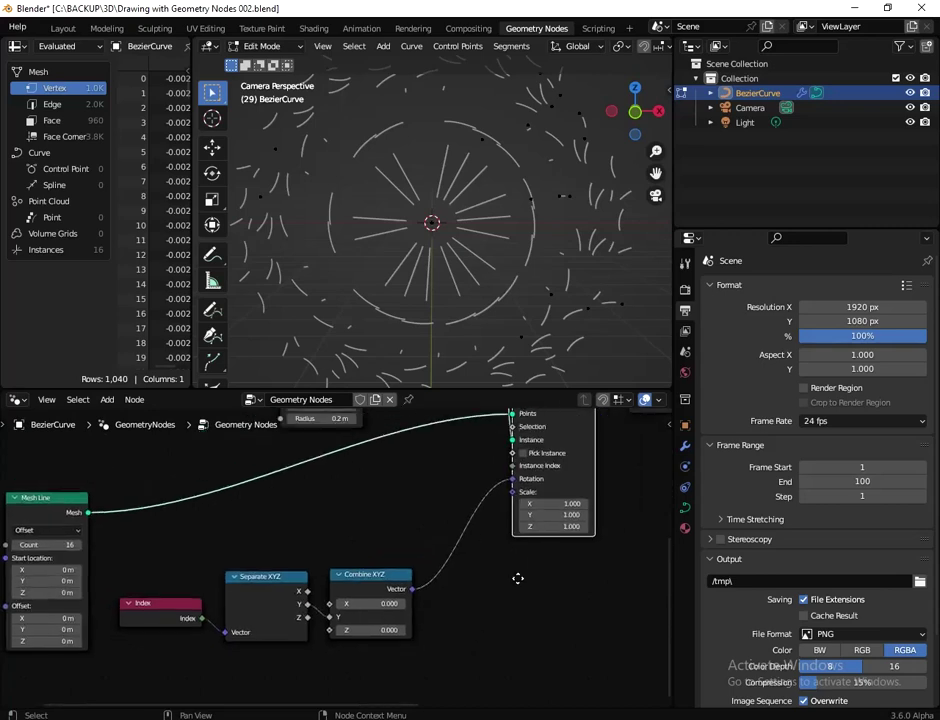
{"action": "middle_click_drag", "start_coordinate": [518, 577], "coordinate": [480, 598]}
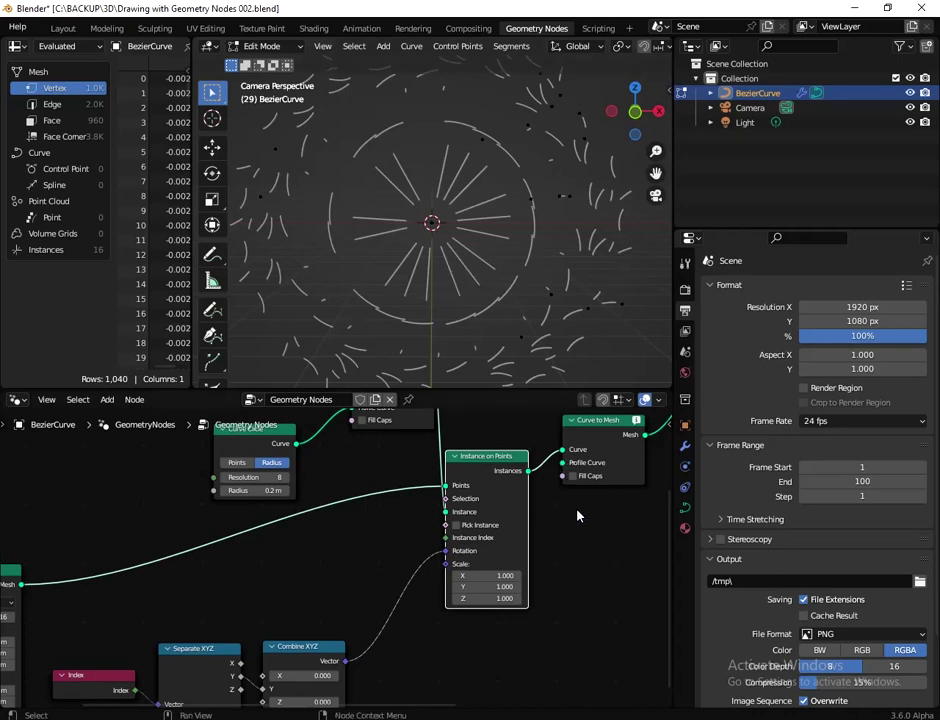
{"action": "middle_click_drag", "start_coordinate": [577, 516], "coordinate": [430, 596]}
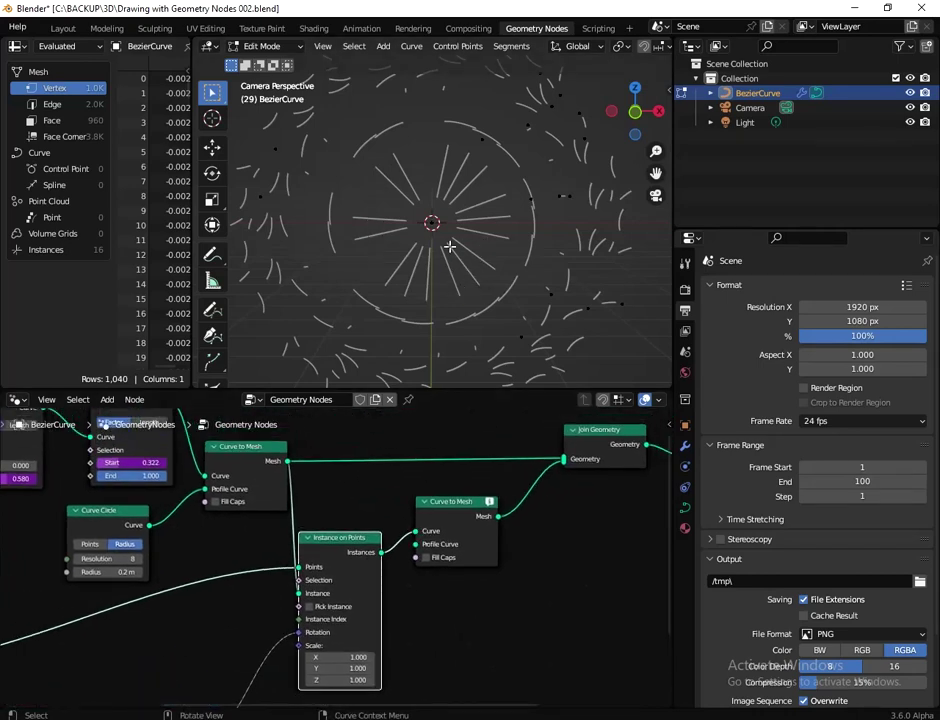
{"action": "left_click", "coordinate": [460, 501]}
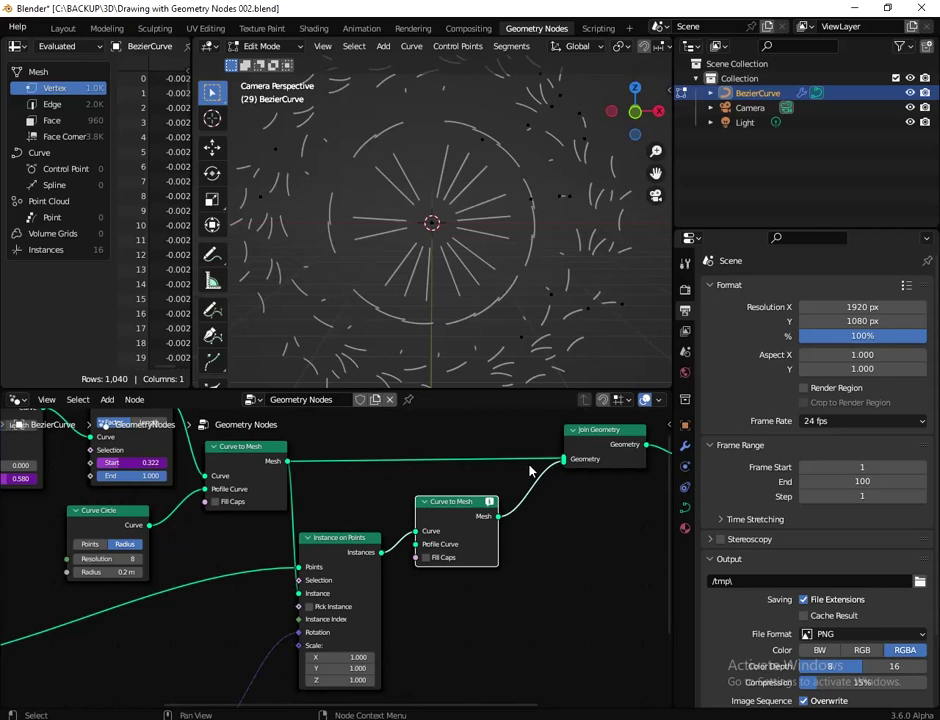
{"action": "mouse_move", "coordinate": [564, 537]}
{"action": "middle_mouse_down"}
{"action": "mouse_move", "coordinate": [496, 563]}
{"action": "mouse_move", "coordinate": [408, 511]}
{"action": "middle_mouse_up"}
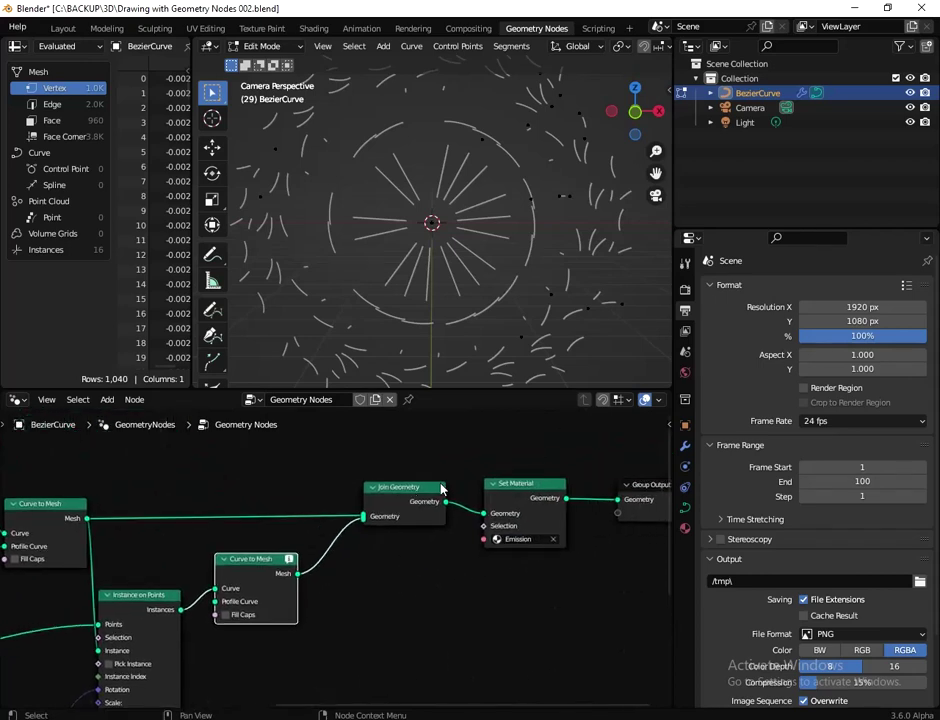
- Select the Set Material node and show its red Emission material at strength 18
{"action": "middle_click_drag", "start_coordinate": [435, 500], "coordinate": [291, 528]}
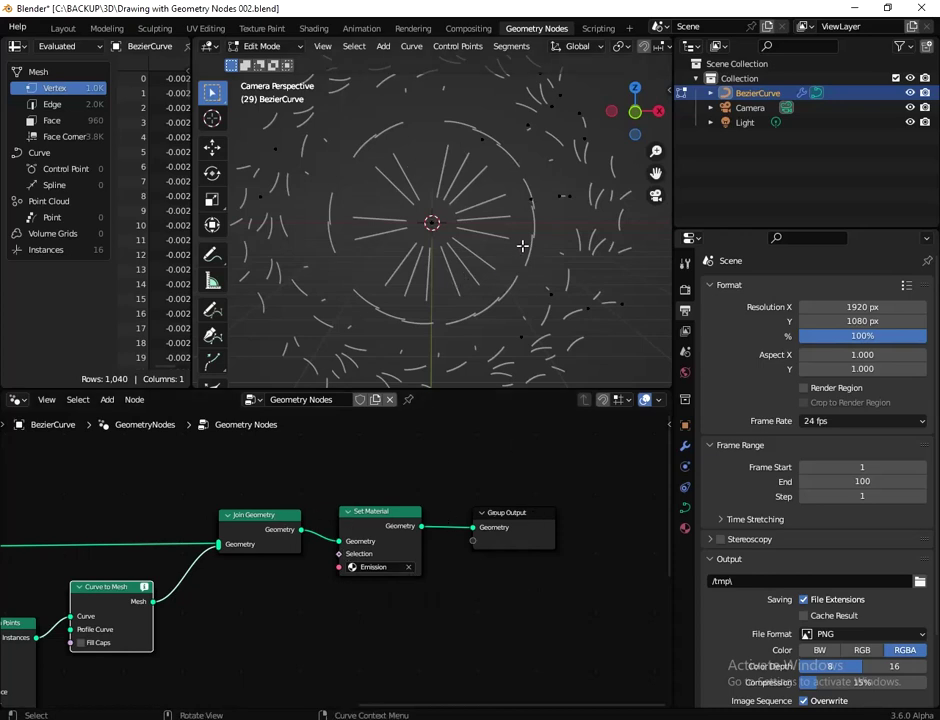
{"action": "left_click", "coordinate": [415, 511]}
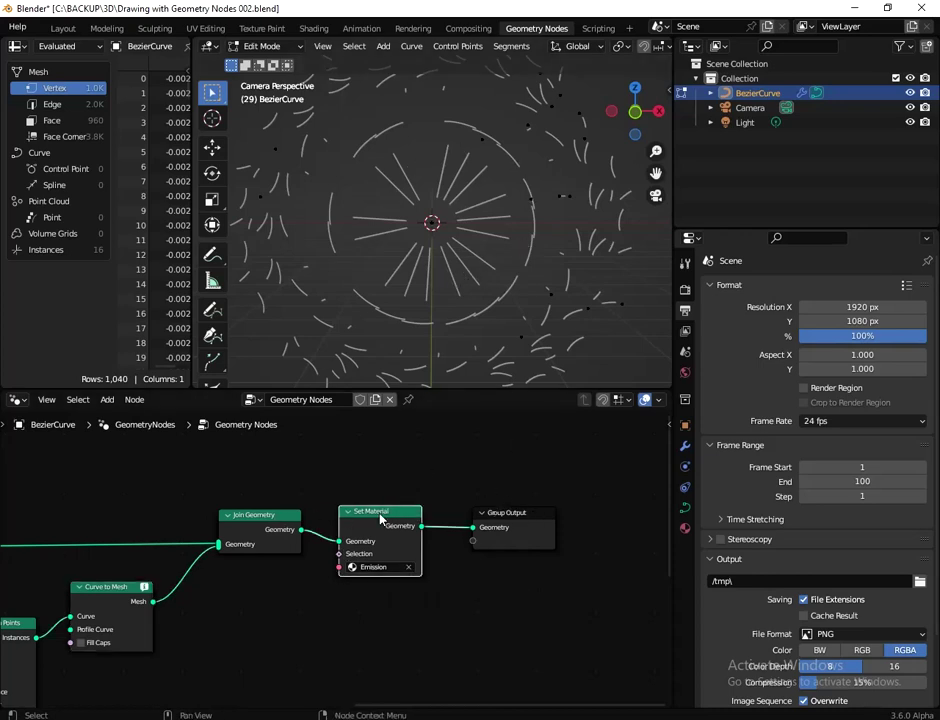
{"action": "left_click", "coordinate": [685, 528]}
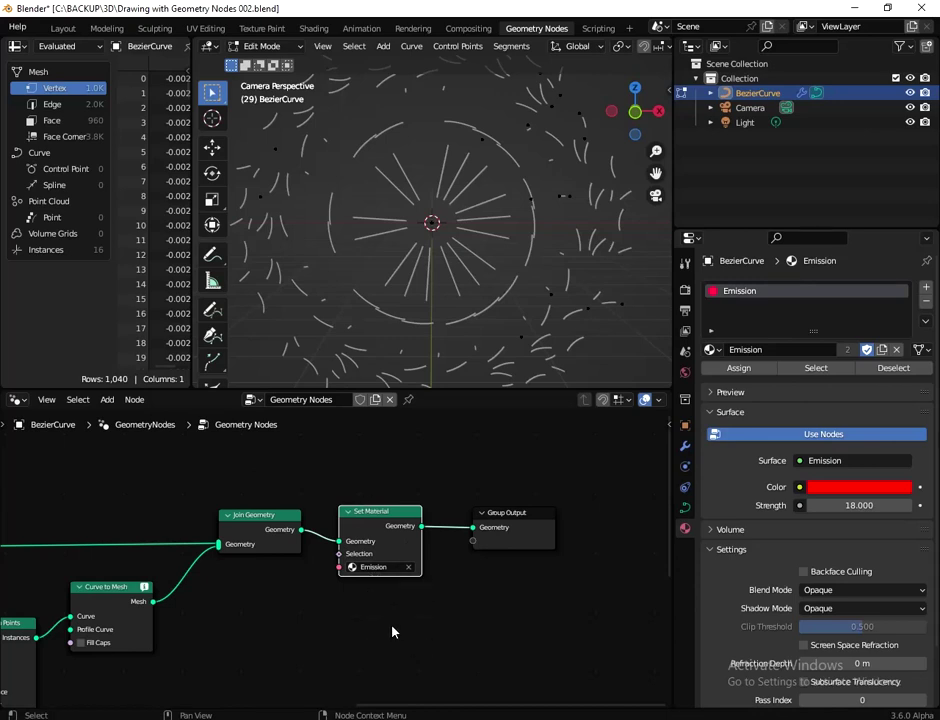
{"action": "mouse_move", "coordinate": [333, 657]}
{"action": "middle_mouse_down"}
{"action": "mouse_move", "coordinate": [441, 606]}
{"action": "mouse_move", "coordinate": [631, 602]}
{"action": "middle_mouse_up"}
{"action": "scroll", "coordinate": [537, 572], "scroll_direction": "down", "scroll_amount": 2}
{"action": "scroll", "coordinate": [631, 602], "scroll_direction": "down", "scroll_amount": 1}
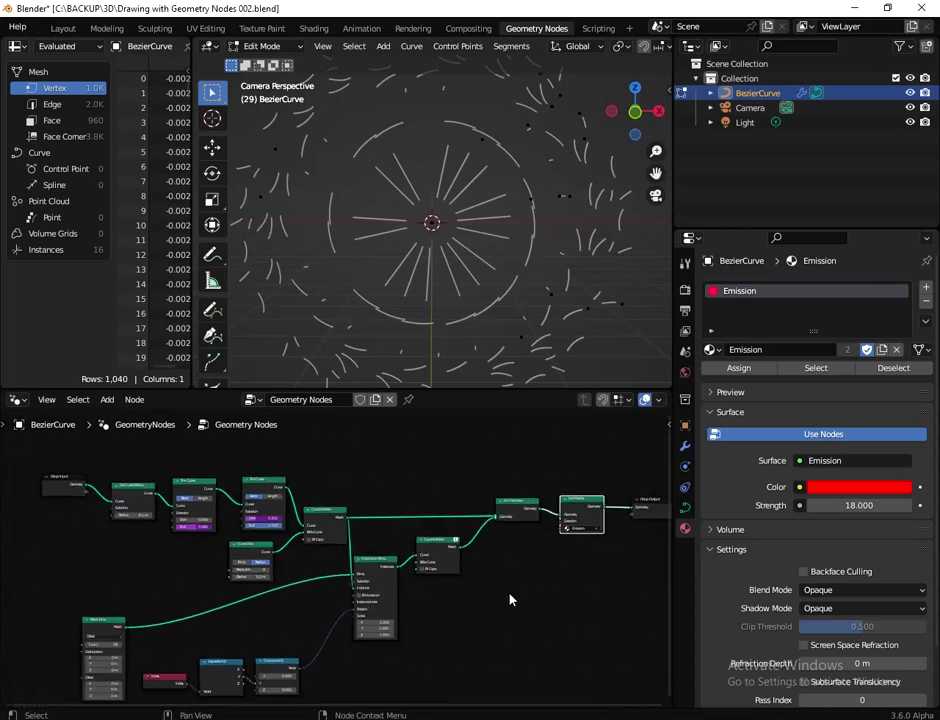
{"action": "scroll", "coordinate": [489, 612], "scroll_direction": "up", "scroll_amount": 1}
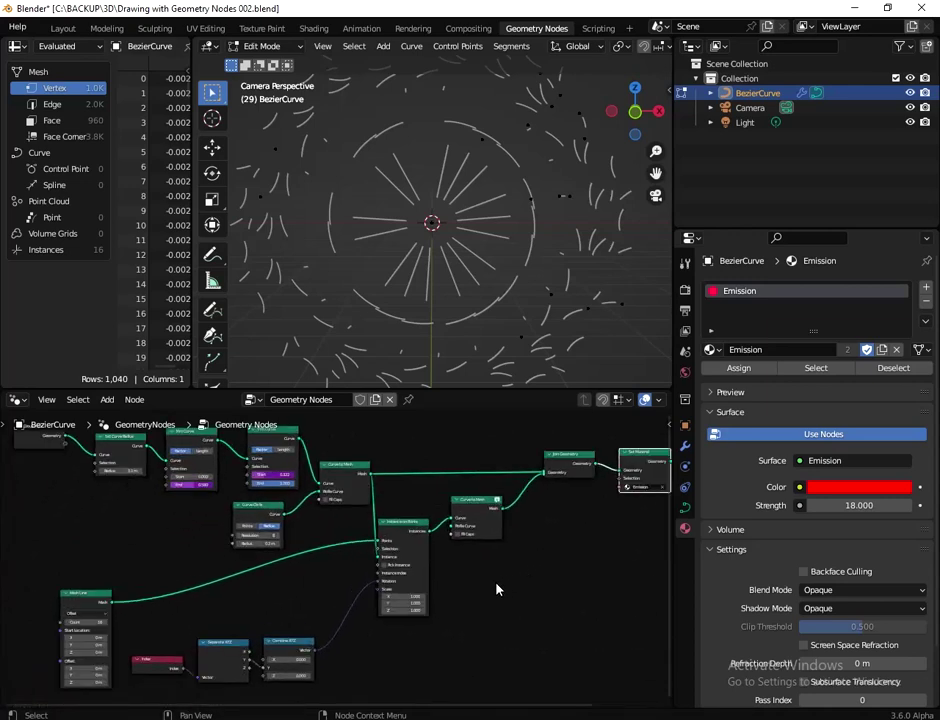
{"action": "middle_click_drag", "start_coordinate": [507, 591], "coordinate": [500, 607]}
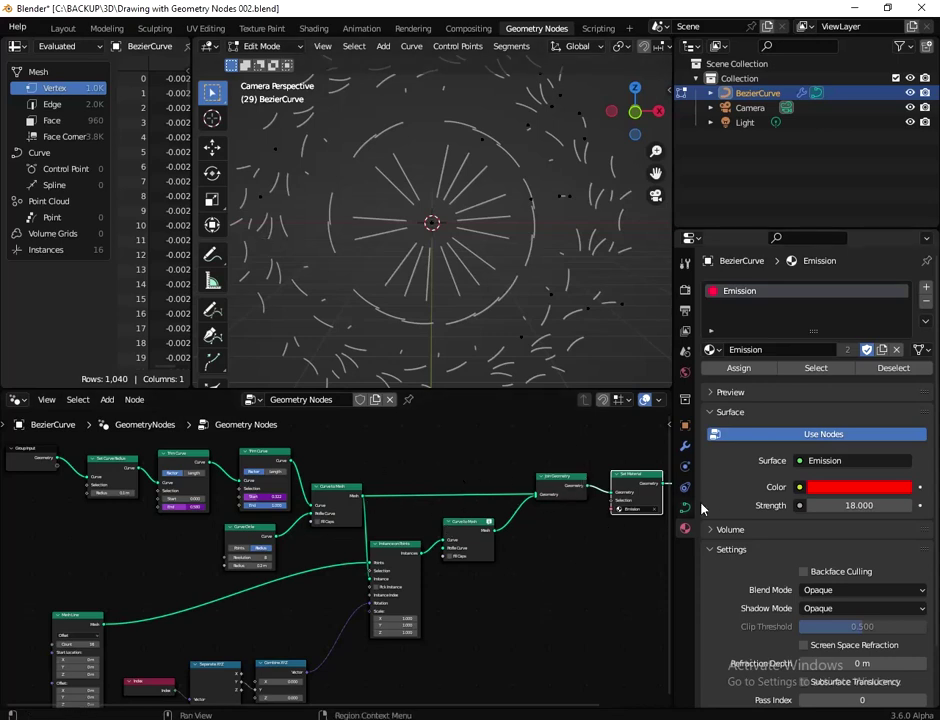
{"action": "scroll", "coordinate": [560, 570], "scroll_direction": "down", "scroll_amount": 1}
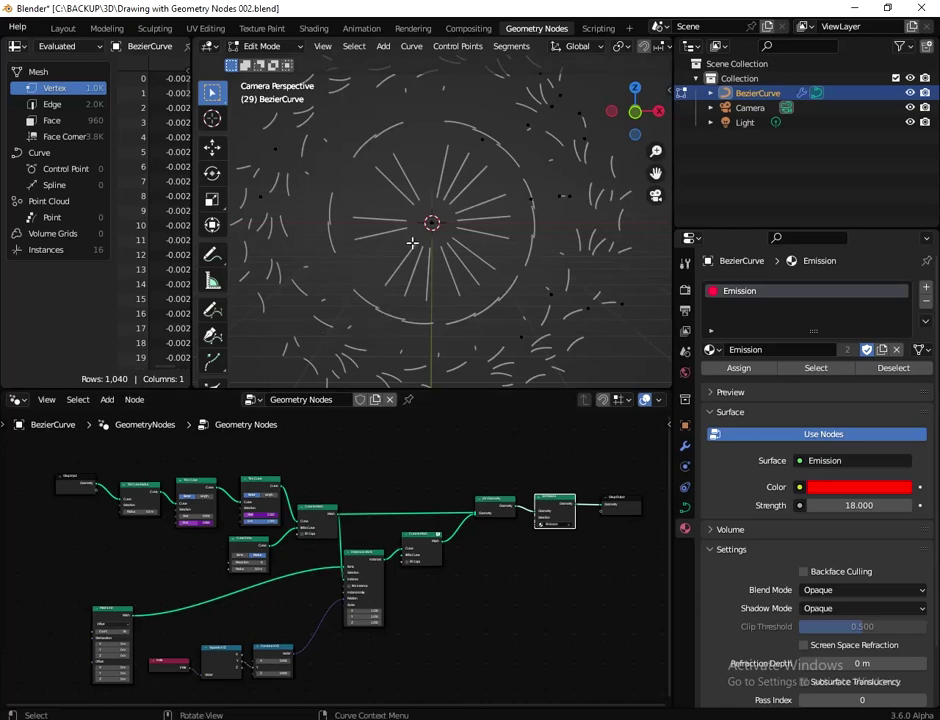
- With playback running, draw five short strokes right of the centre using the Draw tool
{"action": "key", "text": "space"}
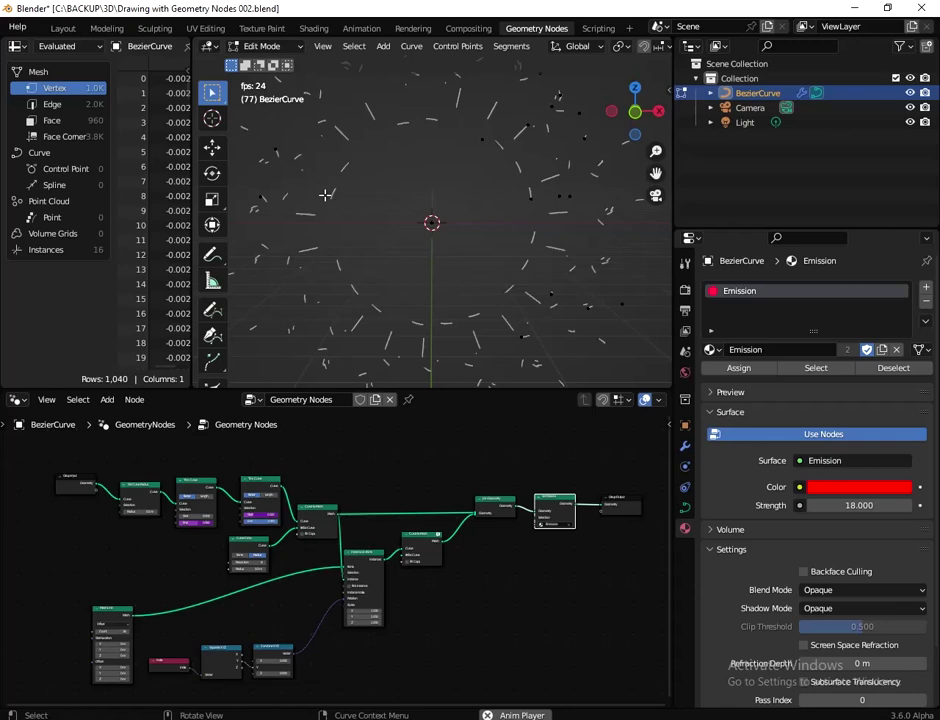
{"action": "left_click", "coordinate": [258, 46]}
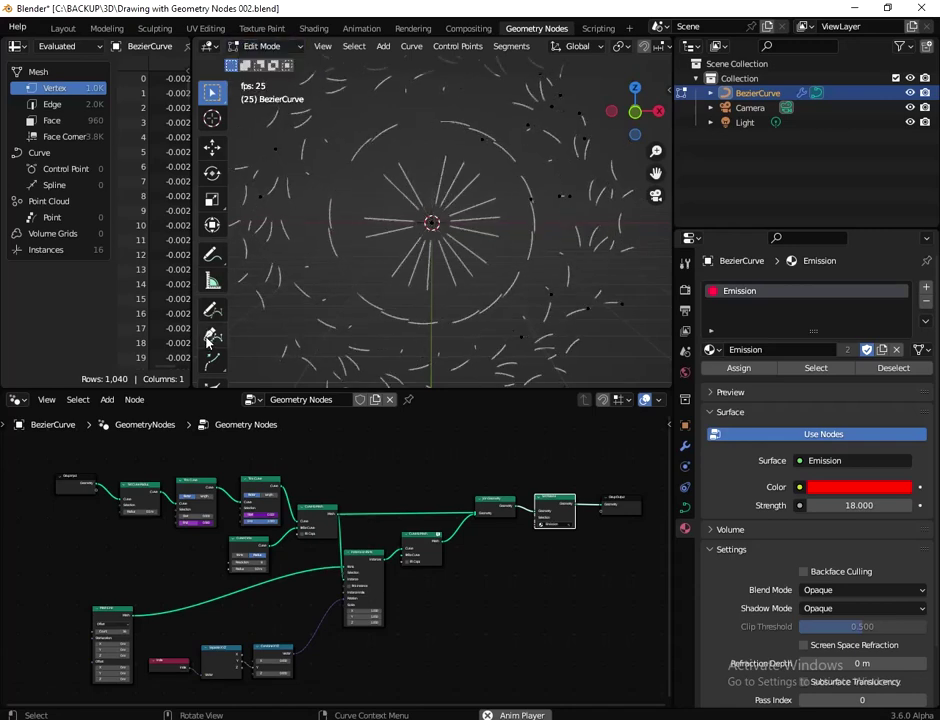
{"action": "left_click", "coordinate": [212, 310]}
{"action": "left_click_drag", "start_coordinate": [407, 260], "coordinate": [416, 276]}
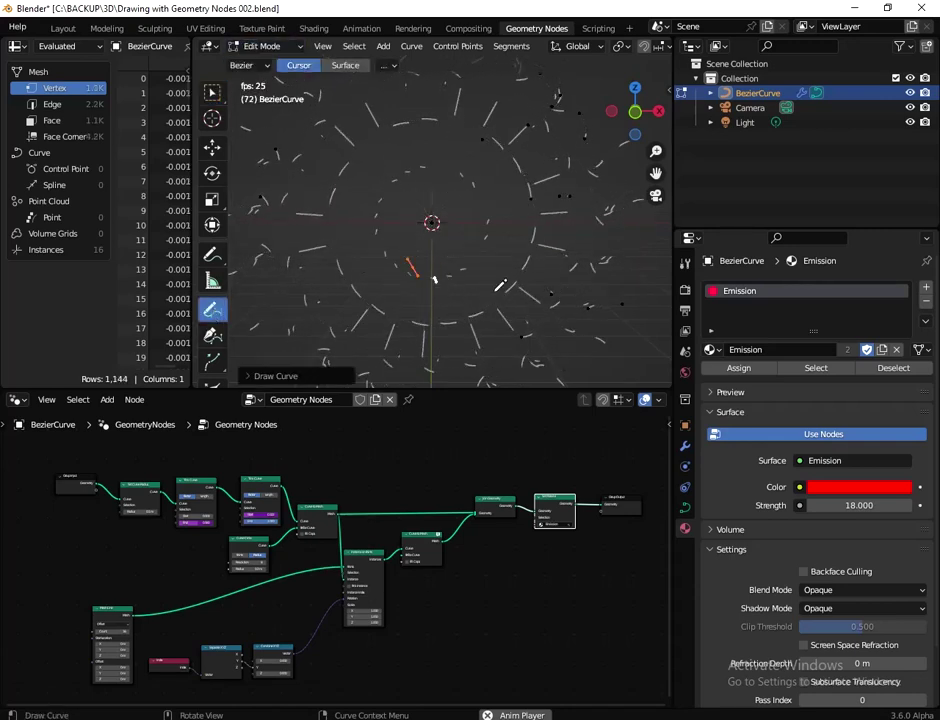
{"action": "left_click_drag", "start_coordinate": [496, 260], "coordinate": [496, 318]}
{"action": "left_click_drag", "start_coordinate": [510, 178], "coordinate": [510, 236]}
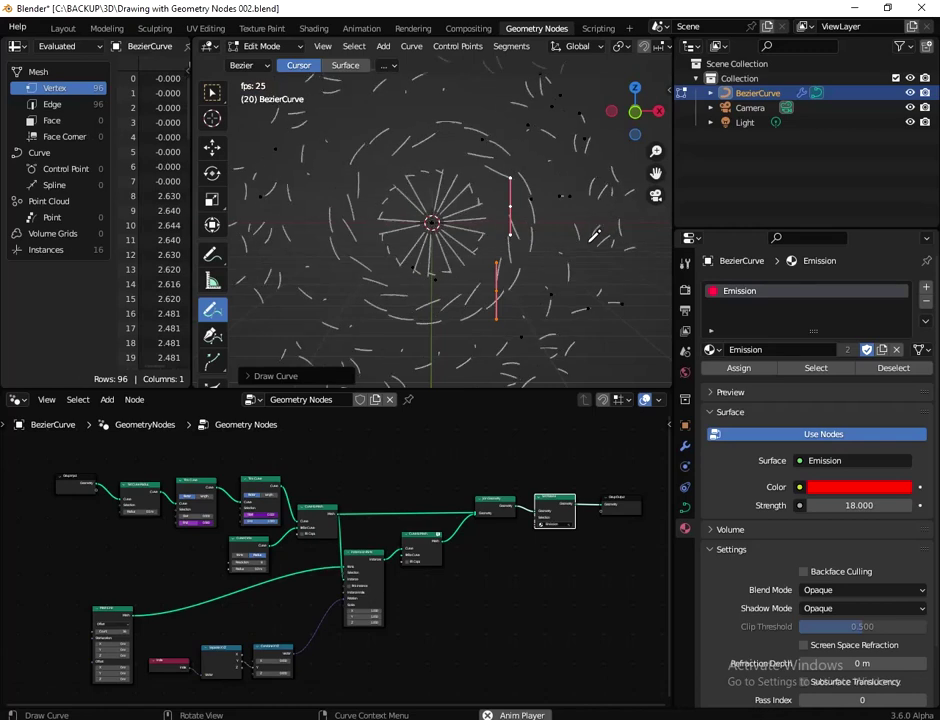
{"action": "left_click_drag", "start_coordinate": [545, 283], "coordinate": [538, 297]}
{"action": "left_click_drag", "start_coordinate": [562, 243], "coordinate": [556, 257]}
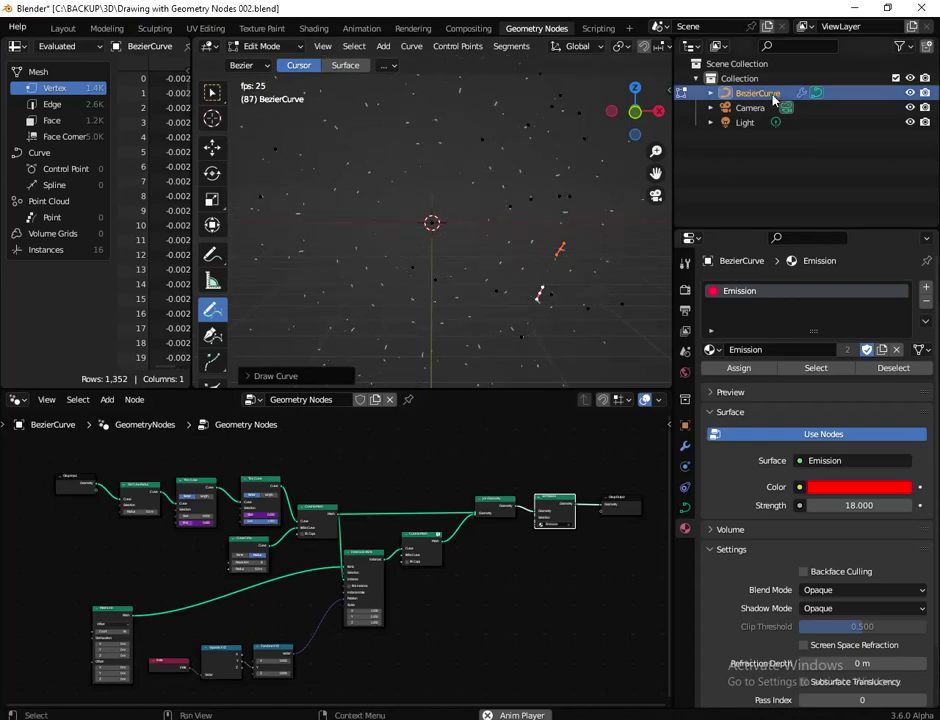
- Lower the Curve Circle profile radius from 0.2 m to 0.1 m for thinner tubes
{"action": "scroll", "coordinate": [101, 545], "scroll_direction": "up", "scroll_amount": 1}
{"action": "scroll", "coordinate": [101, 545], "scroll_direction": "up", "scroll_amount": 2}
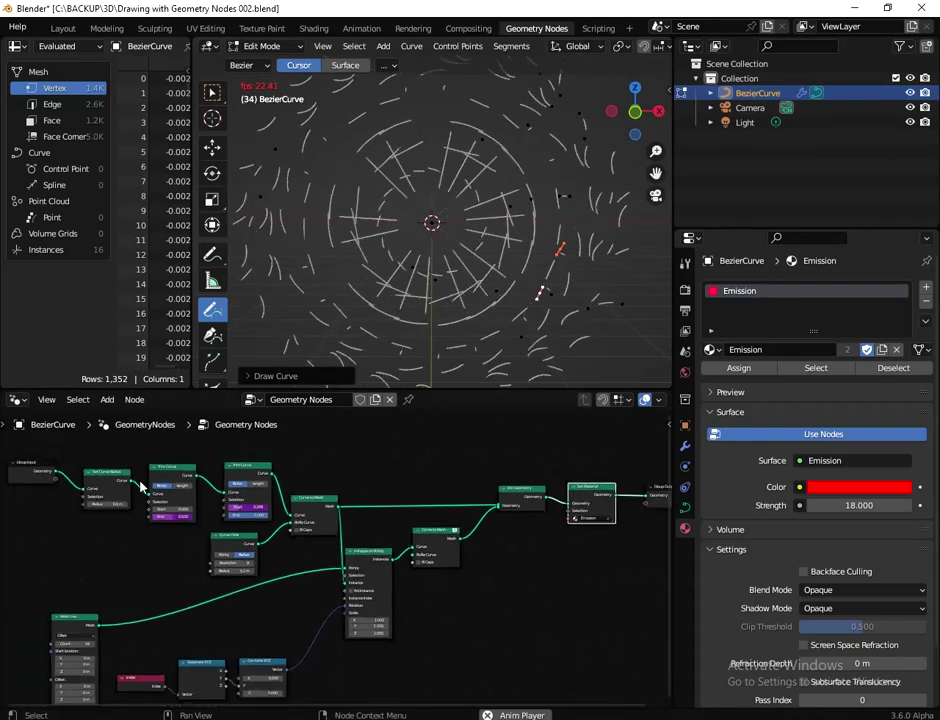
{"action": "middle_click_drag", "start_coordinate": [151, 525], "coordinate": [245, 557]}
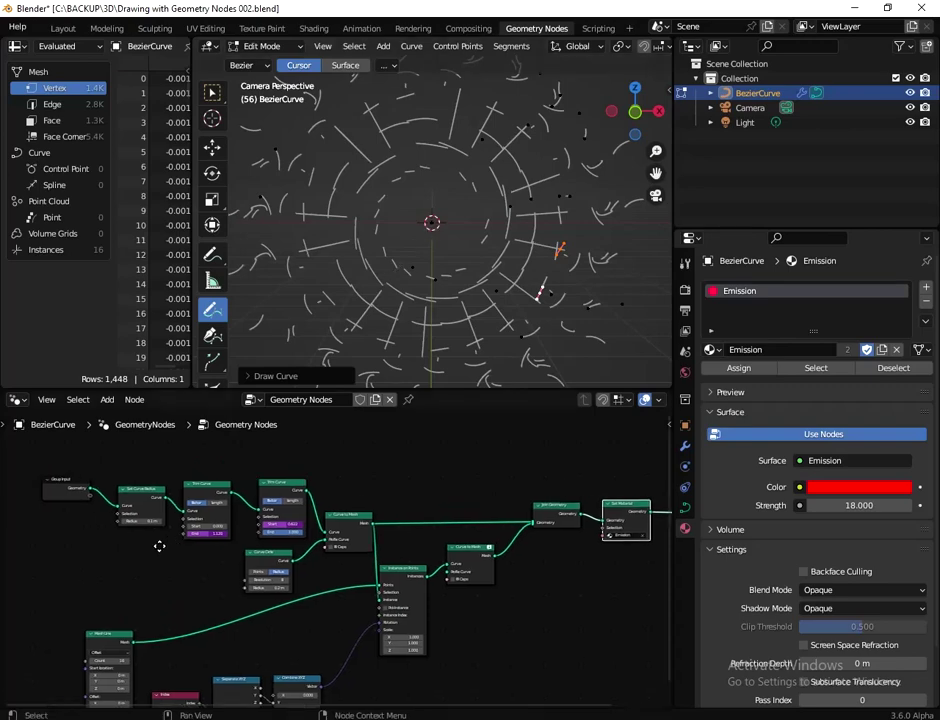
{"action": "scroll", "coordinate": [245, 557], "scroll_direction": "up", "scroll_amount": 1}
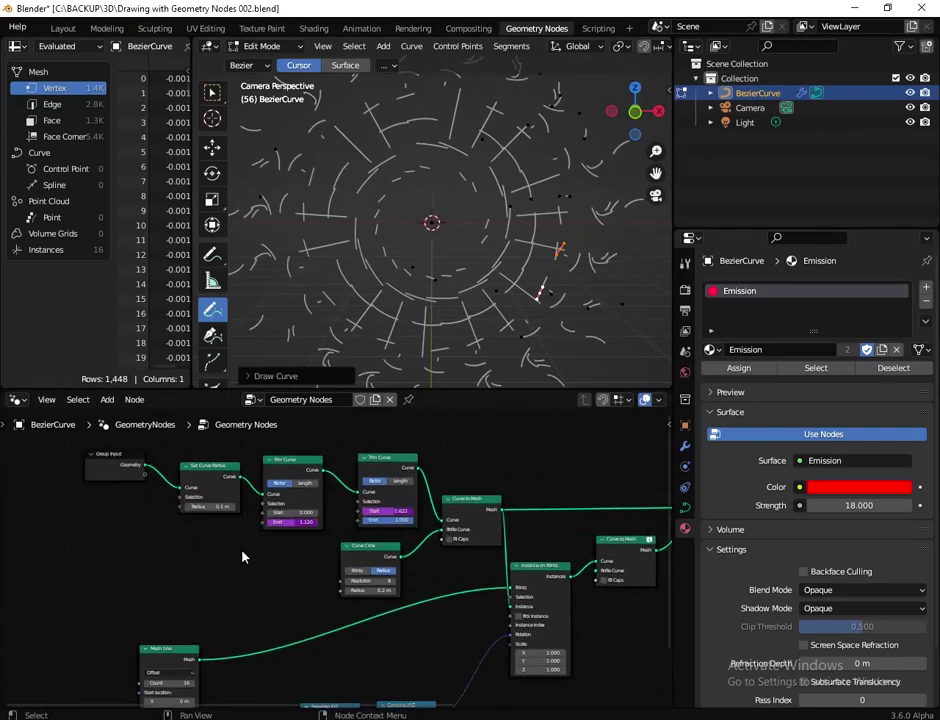
{"action": "scroll", "coordinate": [242, 557], "scroll_direction": "up", "scroll_amount": 1}
{"action": "scroll", "coordinate": [242, 557], "scroll_direction": "up", "scroll_amount": 1}
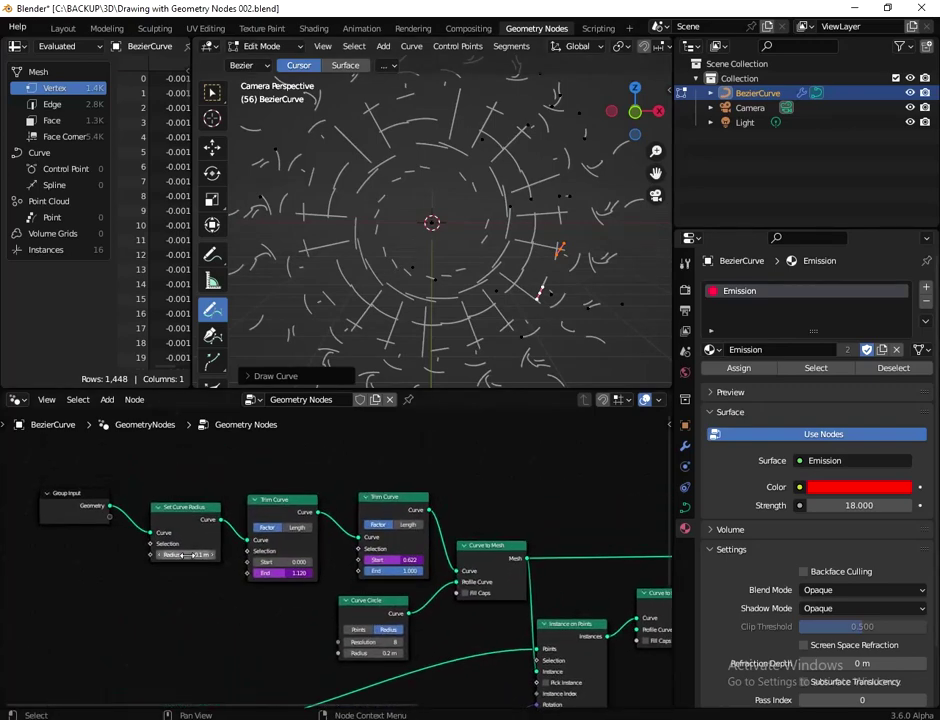
{"action": "scroll", "coordinate": [185, 554], "scroll_direction": "up", "scroll_amount": 1}
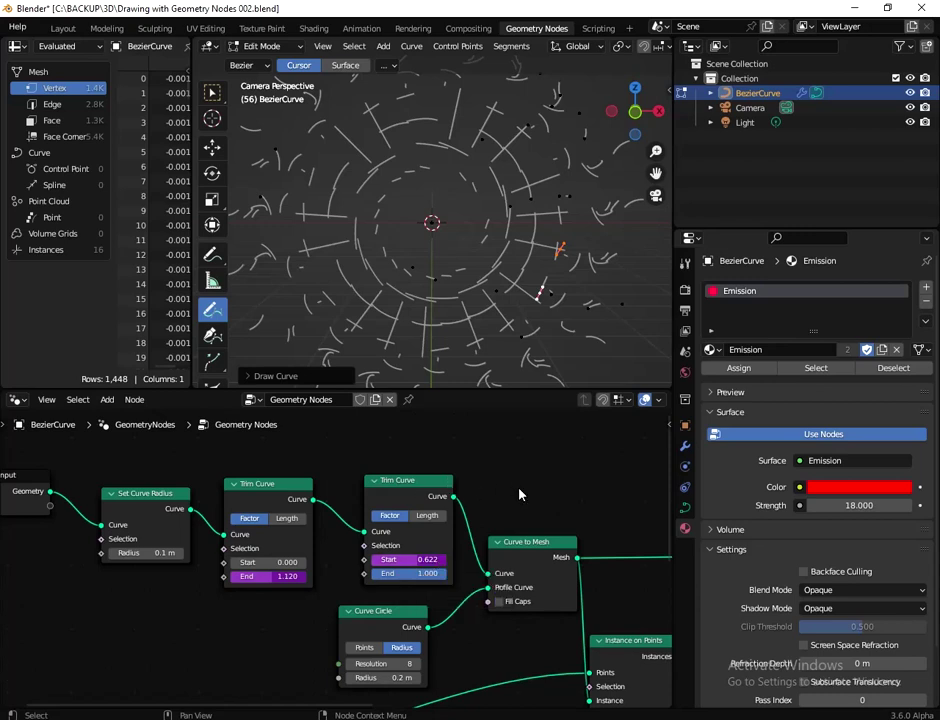
{"action": "middle_click_drag", "start_coordinate": [519, 494], "coordinate": [448, 447]}
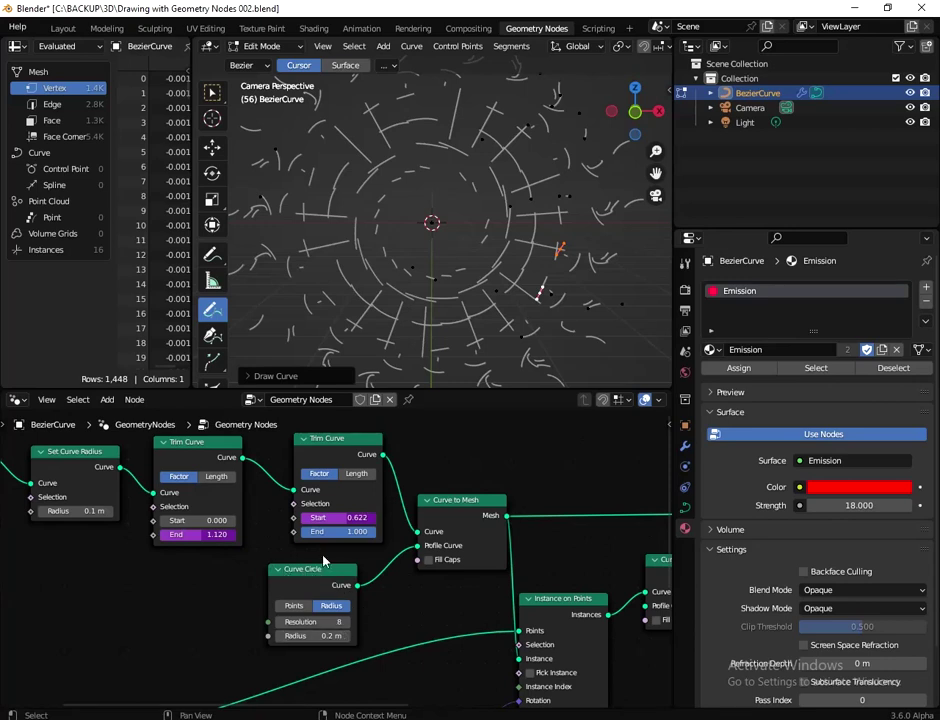
{"action": "left_click_drag", "start_coordinate": [330, 636], "coordinate": [340, 636]}
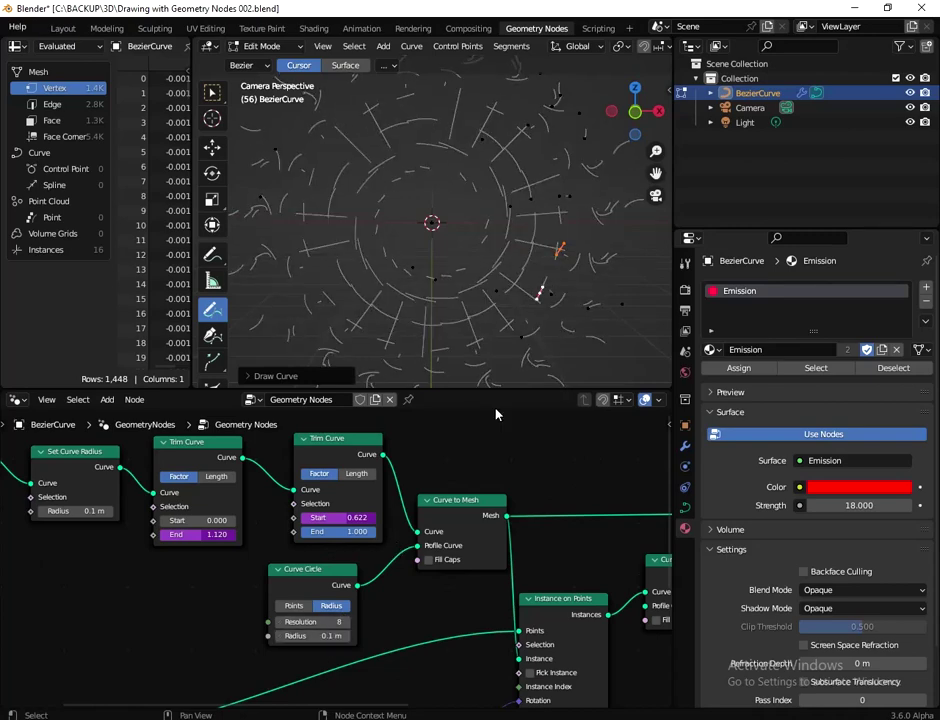
{"action": "middle_click_drag", "start_coordinate": [510, 460], "coordinate": [365, 465]}
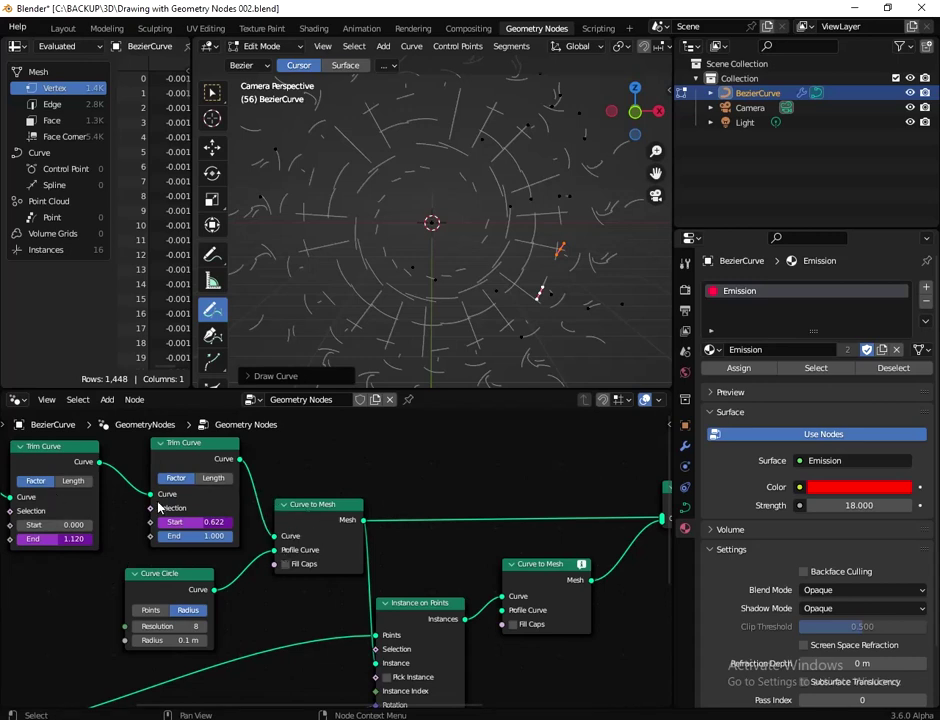
{"action": "left_click", "coordinate": [318, 513]}
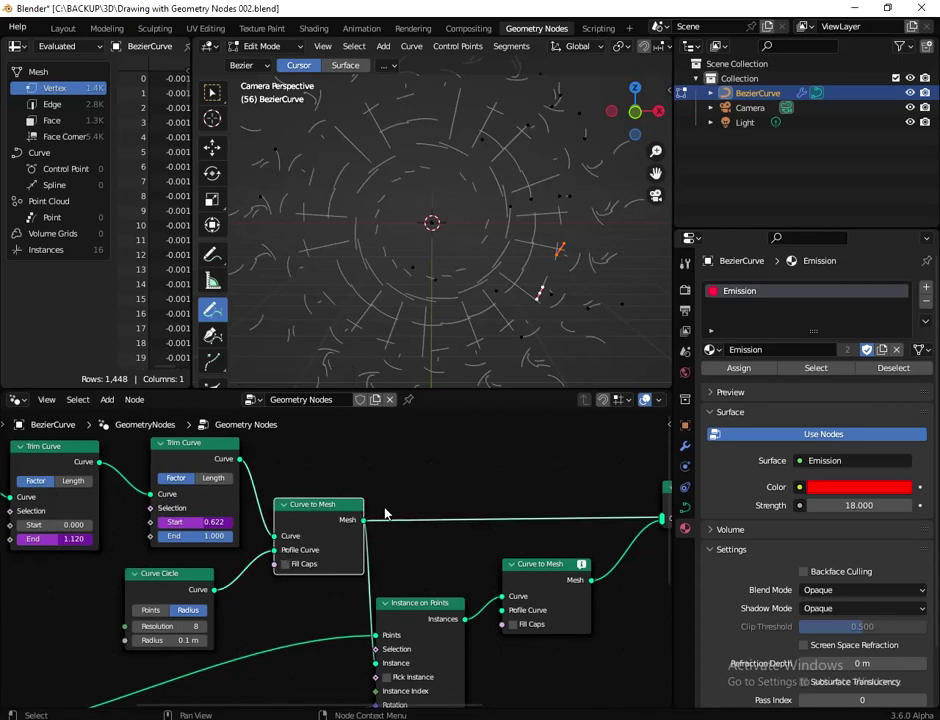
- Set the Mesh Line count to 29 and widen the spreadsheet's value column
{"action": "scroll", "coordinate": [413, 505], "scroll_direction": "down", "scroll_amount": 2}
{"action": "middle_click_drag", "start_coordinate": [380, 562], "coordinate": [415, 526]}
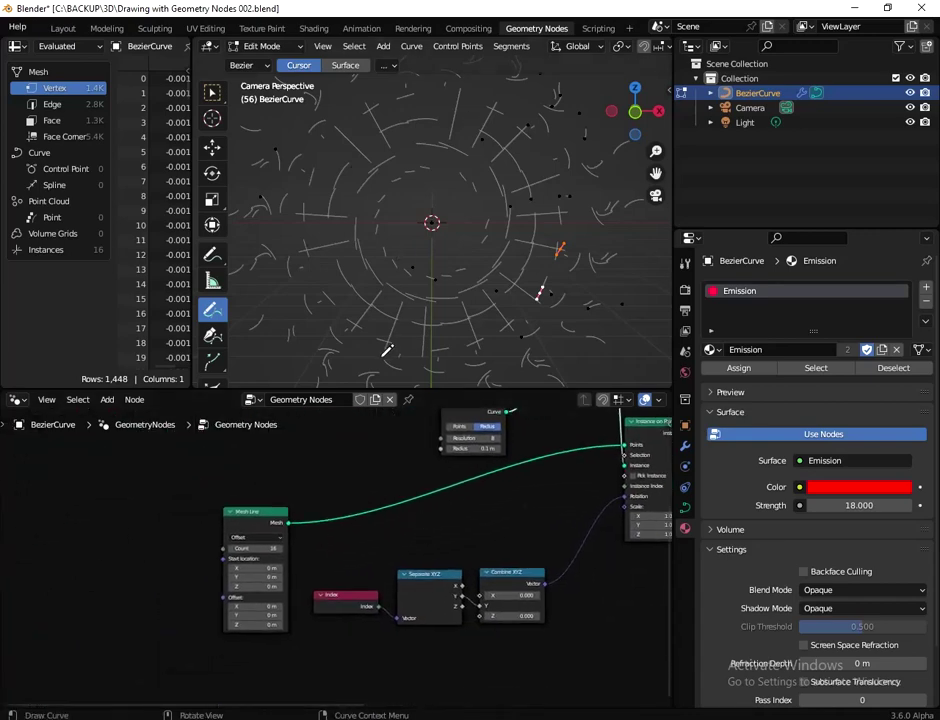
{"action": "scroll", "coordinate": [300, 530], "scroll_direction": "up", "scroll_amount": 2}
{"action": "scroll", "coordinate": [330, 535], "scroll_direction": "up", "scroll_amount": 1}
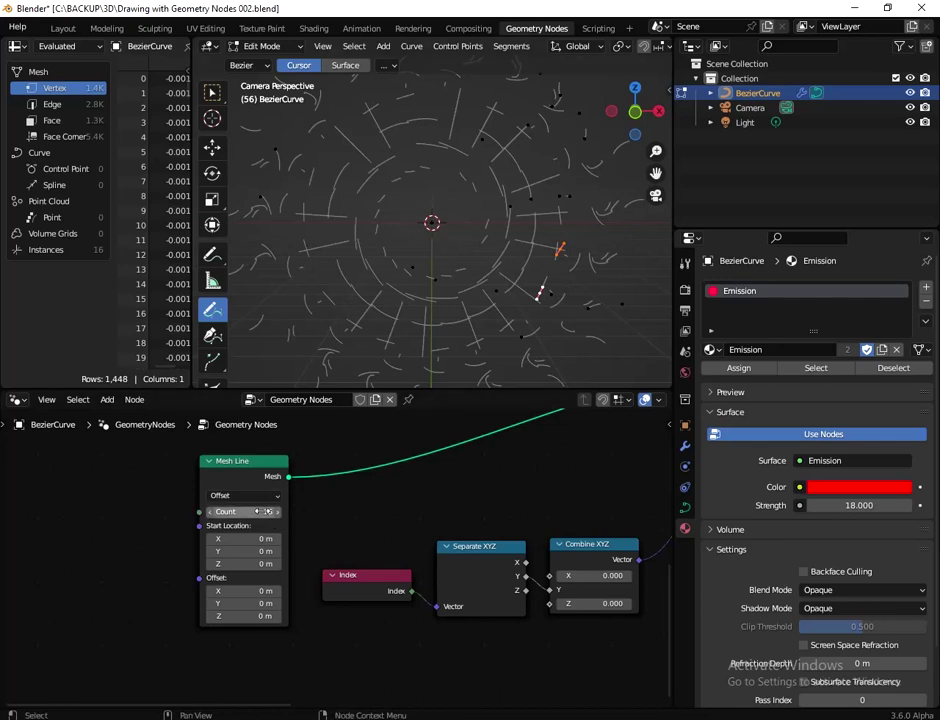
{"action": "mouse_move", "coordinate": [245, 511]}
{"action": "left_mouse_down"}
{"action": "mouse_move", "coordinate": [490, 336]}
{"action": "mouse_move", "coordinate": [481, 340]}
{"action": "mouse_move", "coordinate": [502, 346]}
{"action": "left_mouse_up"}
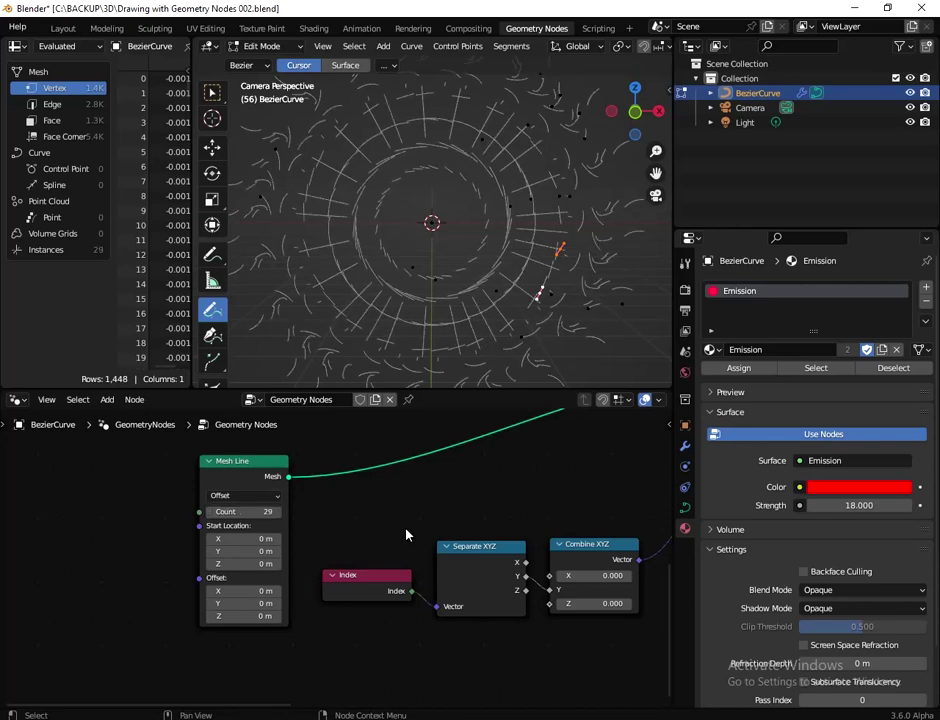
{"action": "middle_click_drag", "start_coordinate": [406, 535], "coordinate": [361, 545]}
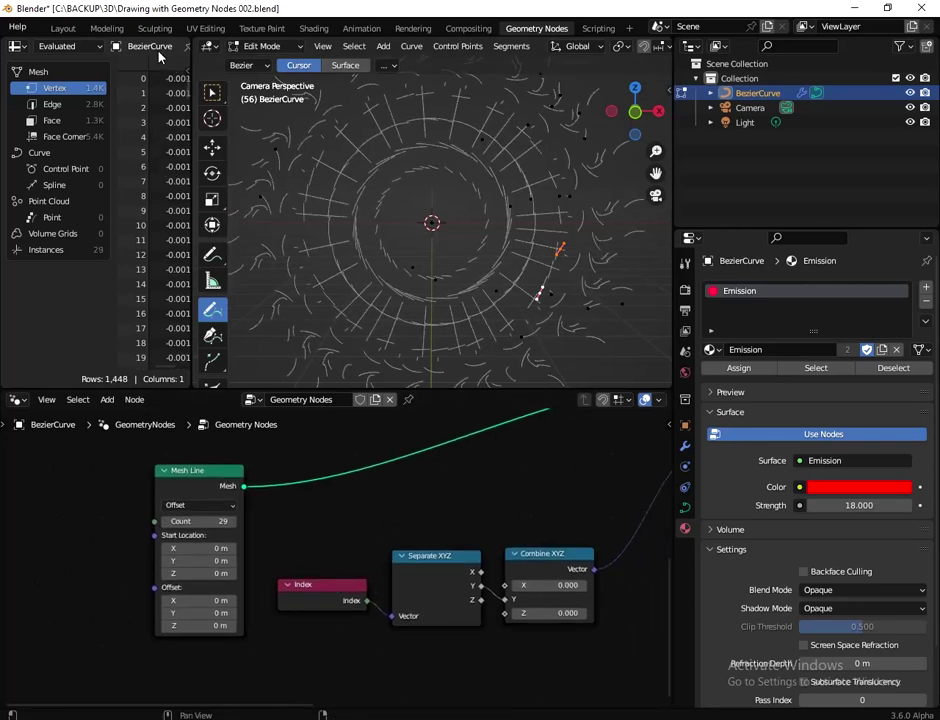
{"action": "left_click_drag", "start_coordinate": [190, 74], "coordinate": [231, 78]}
{"action": "middle_click_drag", "start_coordinate": [405, 480], "coordinate": [338, 498]}
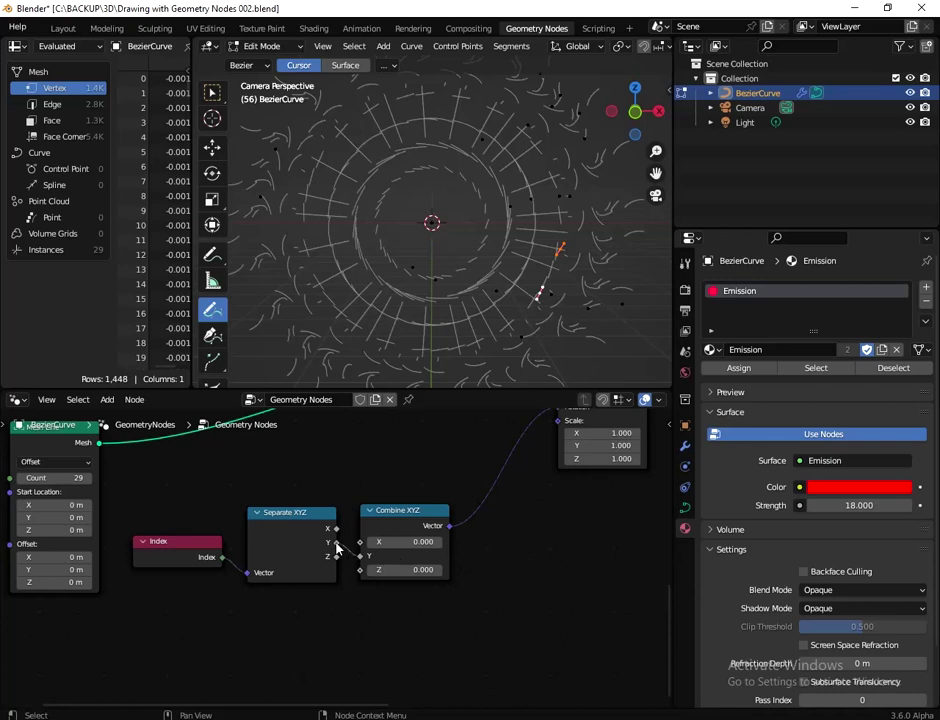
{"action": "middle_click_drag", "start_coordinate": [493, 546], "coordinate": [423, 603]}
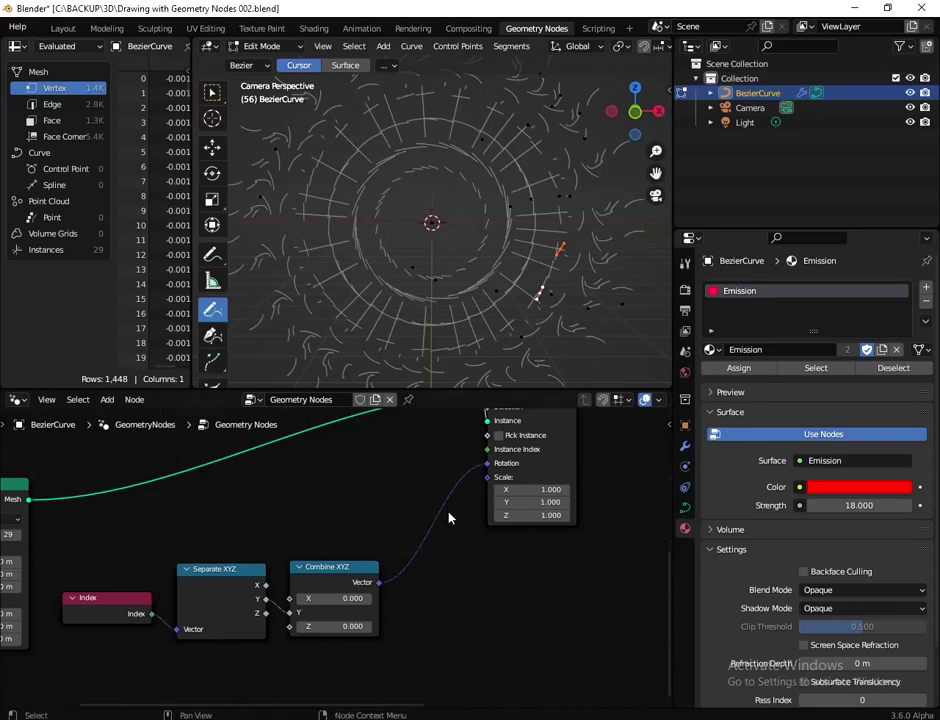
{"action": "middle_click_drag", "start_coordinate": [483, 571], "coordinate": [426, 596]}
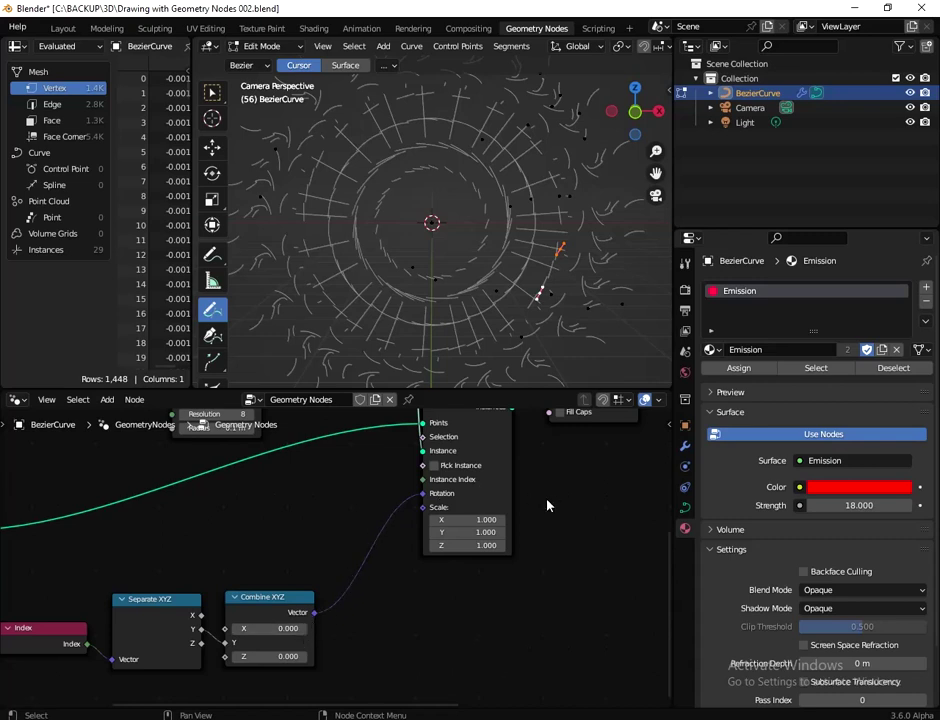
{"action": "middle_click_drag", "start_coordinate": [547, 505], "coordinate": [381, 646]}
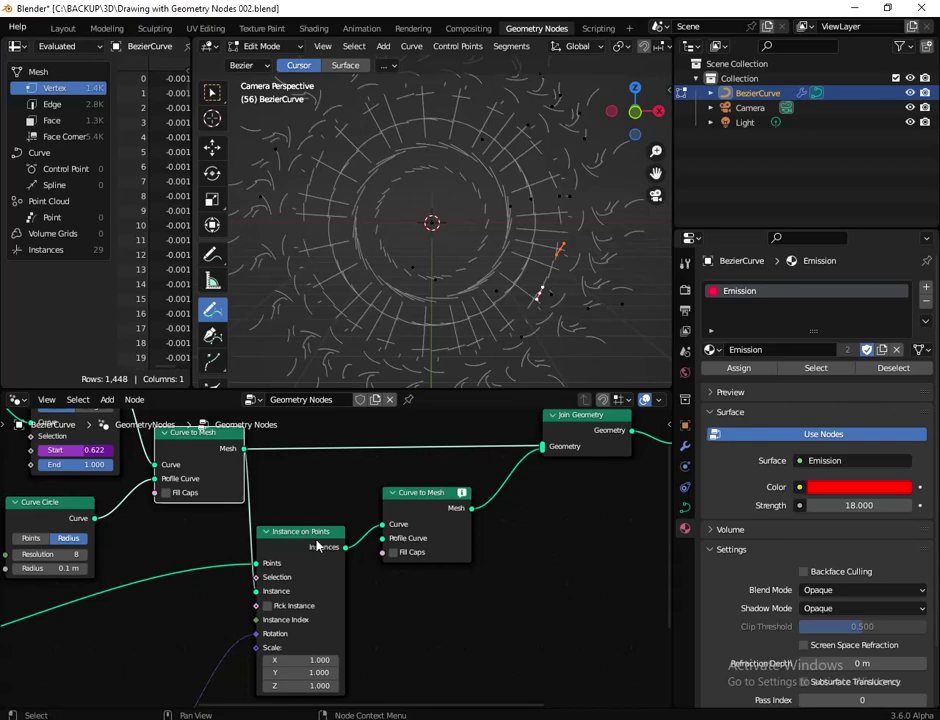
{"action": "scroll", "coordinate": [155, 577], "scroll_direction": "down", "scroll_amount": 3}
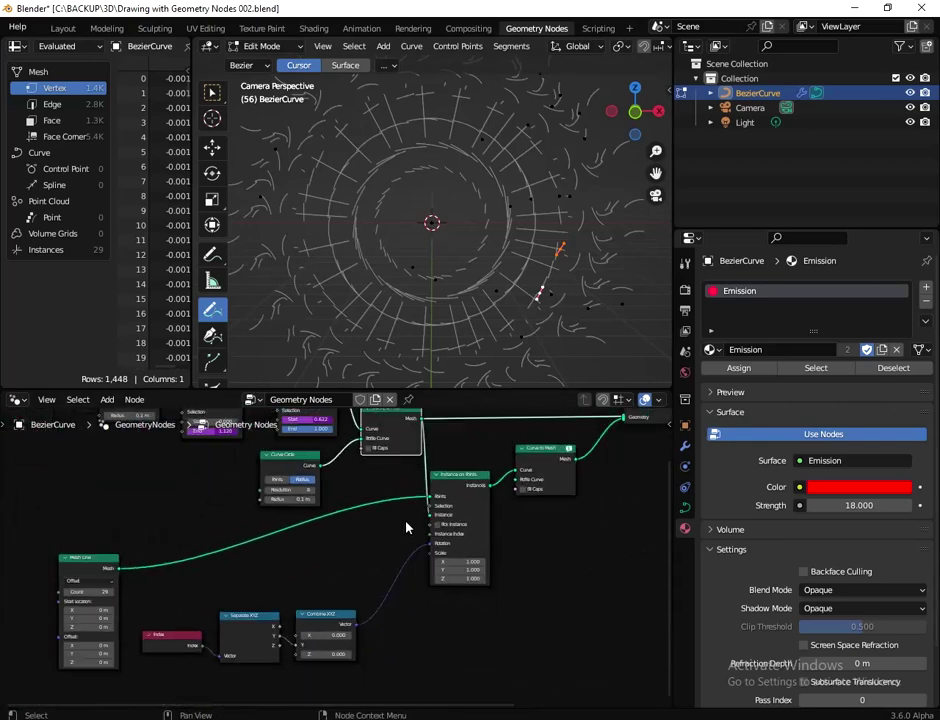
{"action": "mouse_move", "coordinate": [539, 537]}
{"action": "middle_mouse_down"}
{"action": "mouse_move", "coordinate": [361, 613]}
{"action": "mouse_move", "coordinate": [374, 587]}
{"action": "middle_mouse_up"}
{"action": "scroll", "coordinate": [374, 587], "scroll_direction": "up", "scroll_amount": 2}
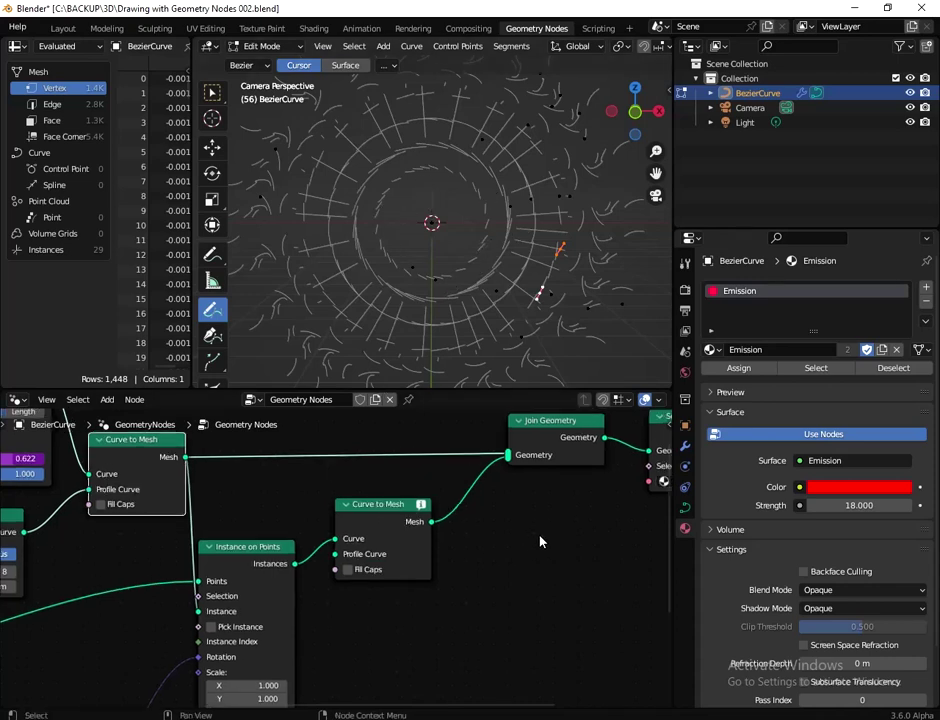
- Add a small curve point near the pattern centre, then zoom out to the whole node tree
{"action": "middle_click_drag", "start_coordinate": [402, 489], "coordinate": [335, 525]}
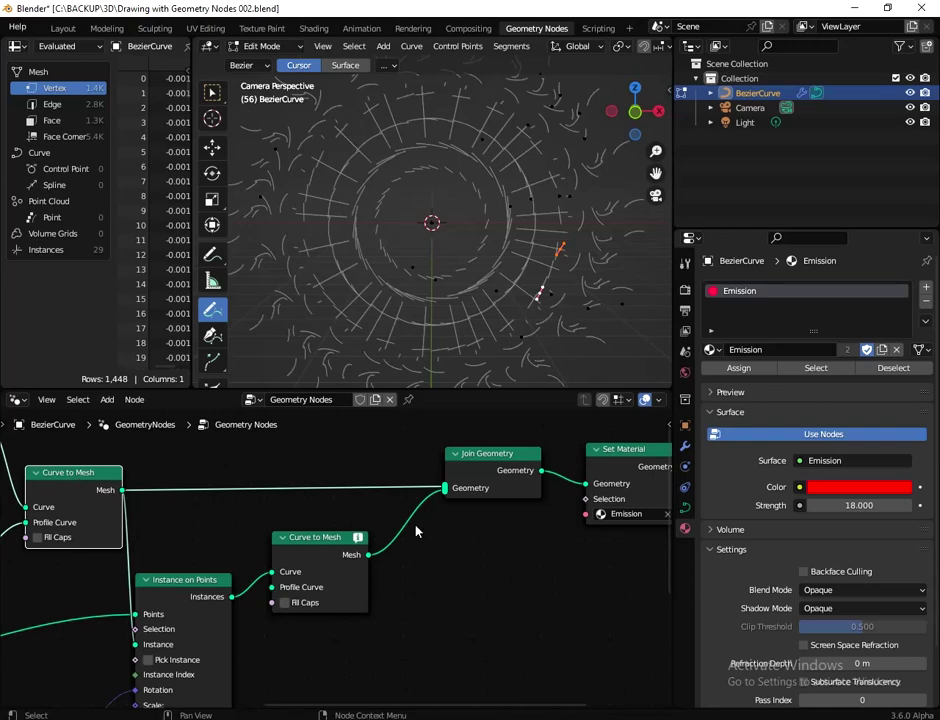
{"action": "middle_click_drag", "start_coordinate": [547, 533], "coordinate": [211, 543]}
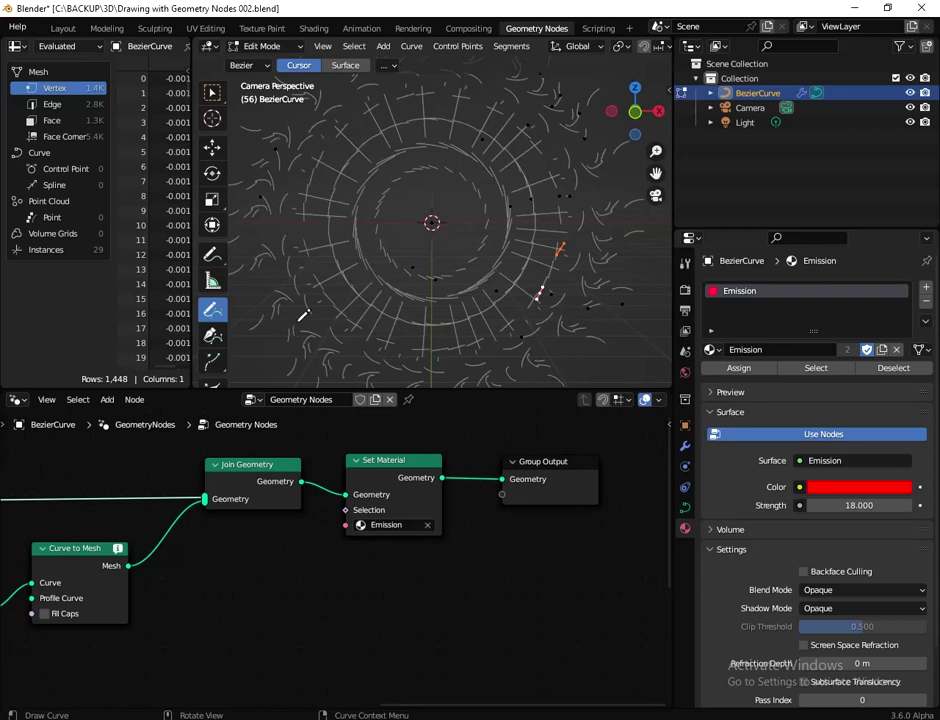
{"action": "left_click", "coordinate": [448, 253]}
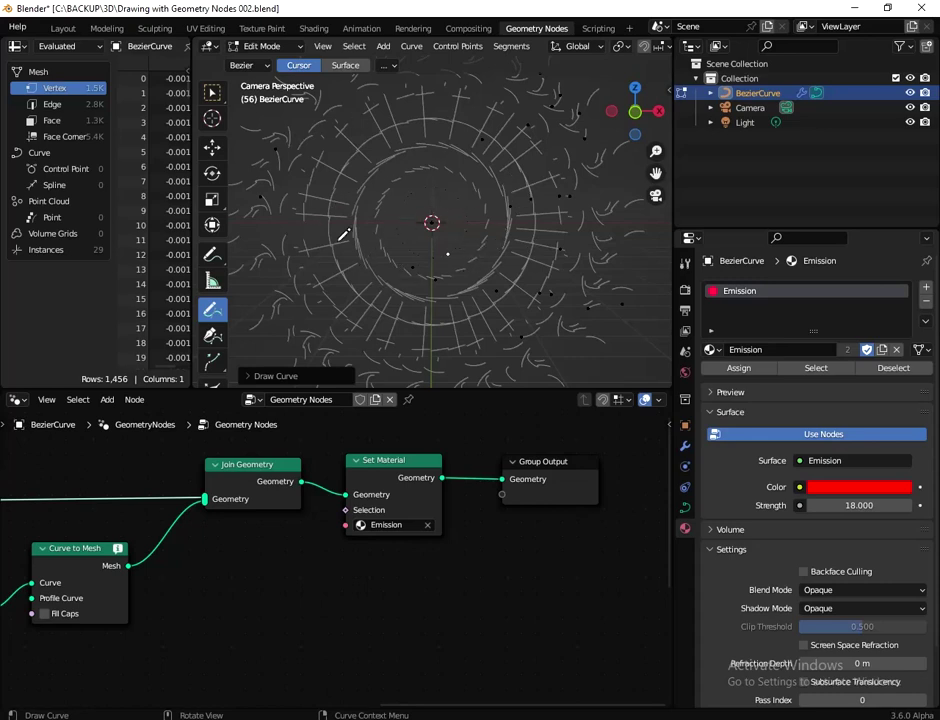
{"action": "scroll", "coordinate": [480, 518], "scroll_direction": "down", "scroll_amount": 4}
{"action": "scroll", "coordinate": [480, 518], "scroll_direction": "down", "scroll_amount": 2}
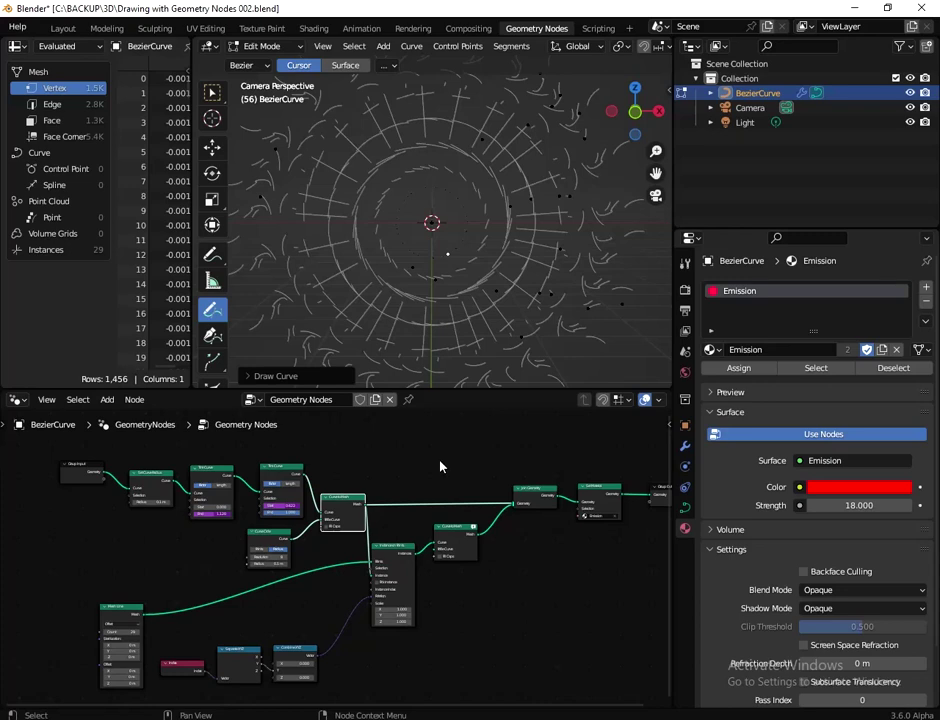
{"action": "scroll", "coordinate": [440, 466], "scroll_direction": "down", "scroll_amount": 1}
{"action": "scroll", "coordinate": [440, 478], "scroll_direction": "down", "scroll_amount": 2, "text": "shift"}
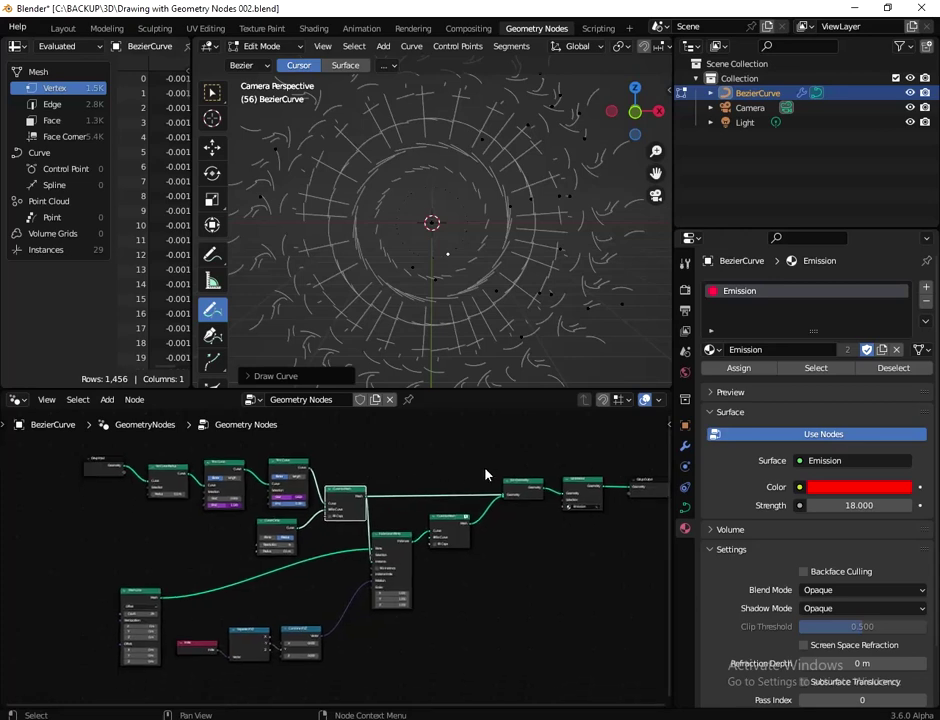